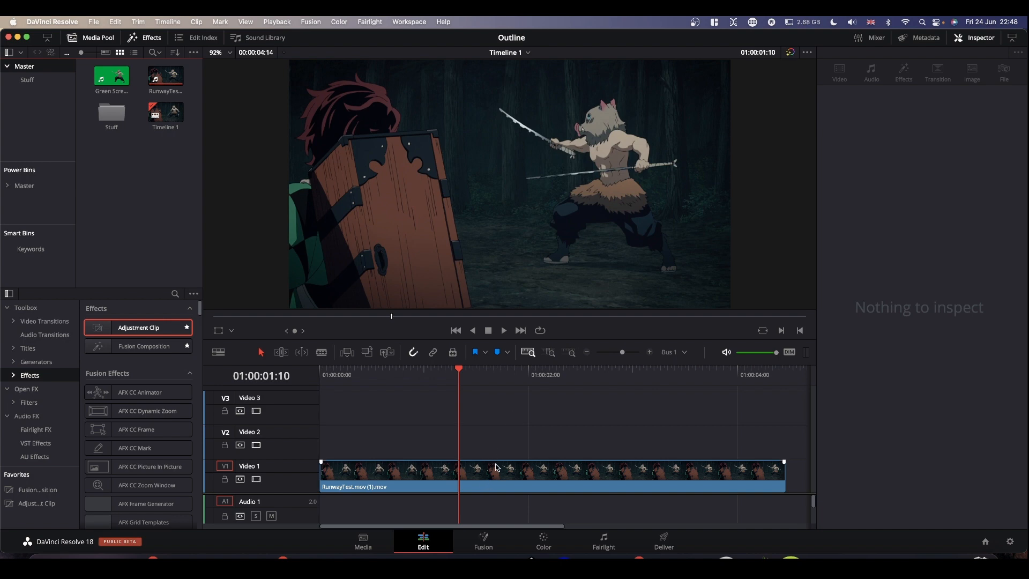
# Duplicate the RunwayTest clip from Video 1 onto Video 2, directly above the original
pyautogui.click(568, 471)
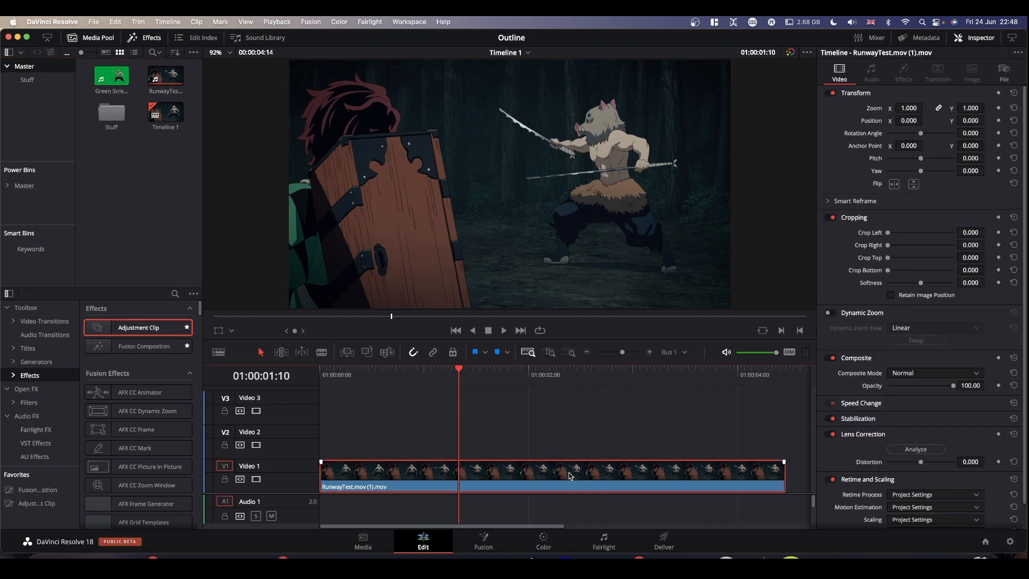
pyautogui.moveTo(568, 471); pyautogui.dragTo(566, 447)
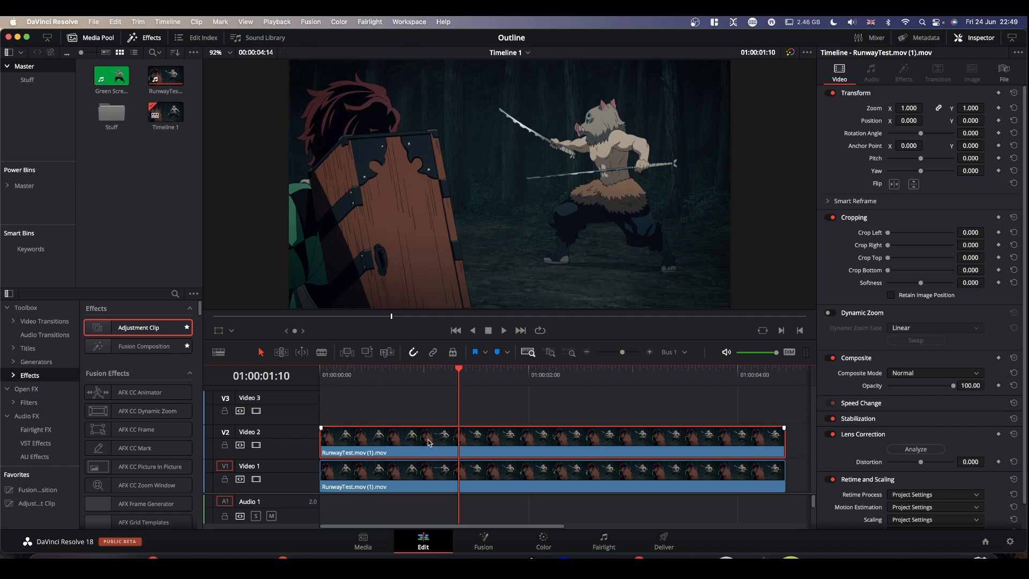
# Switch to the Color page and show the Magic Mask settings for the clip
pyautogui.click(544, 546)
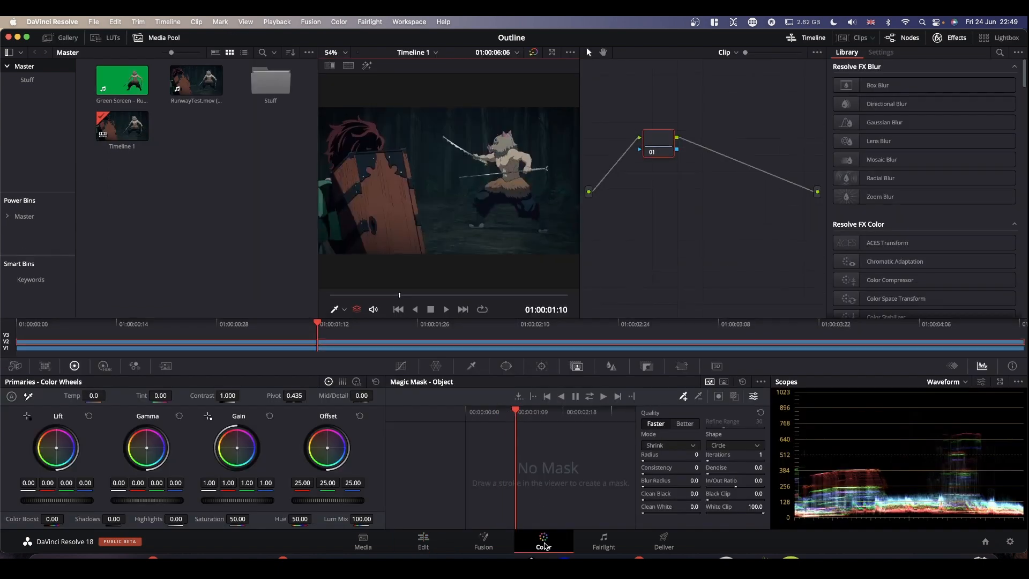
pyautogui.click(543, 367)
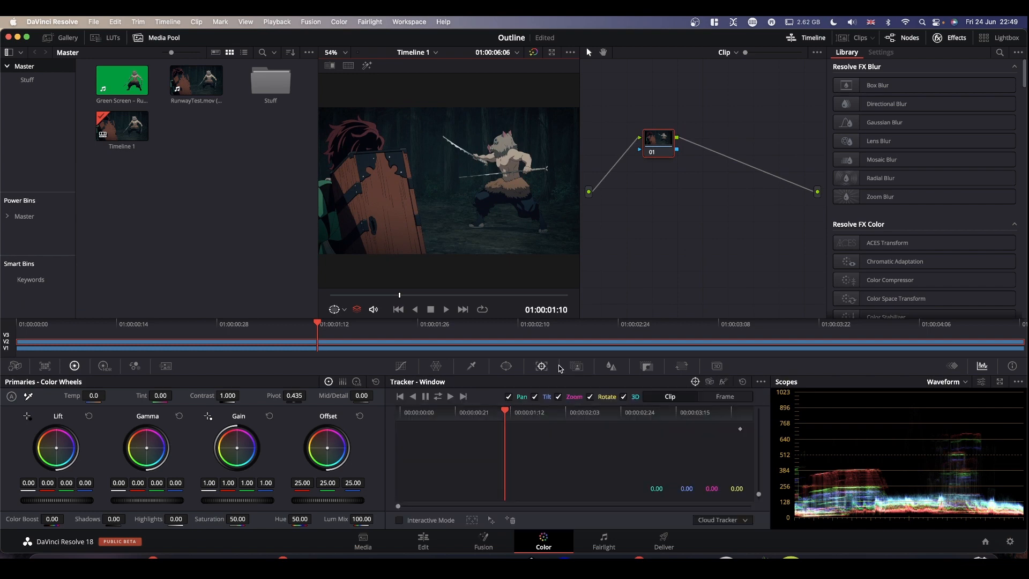
pyautogui.click(572, 371)
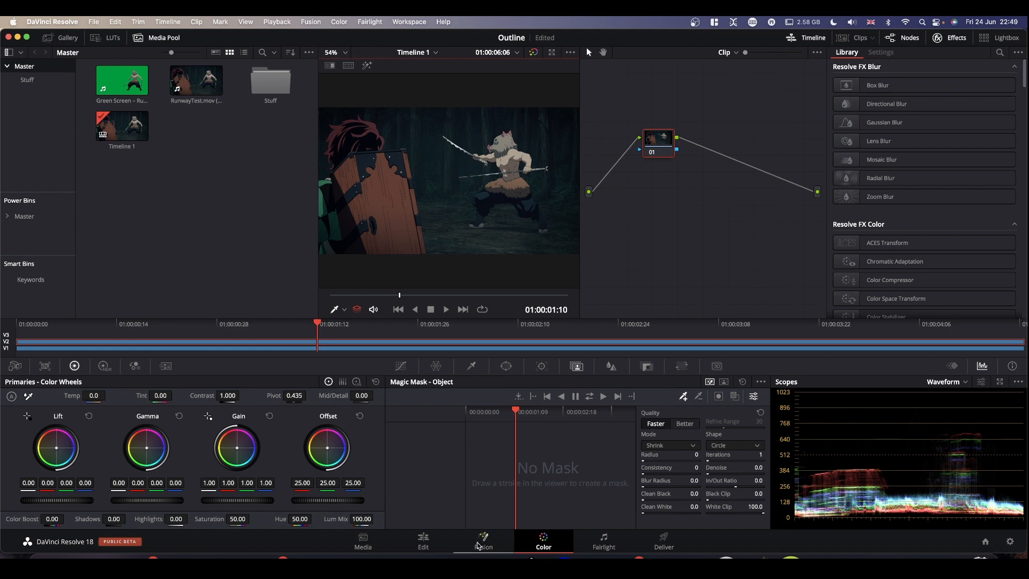
# Return to the Edit page, open the Video 2 clip in Fusion, and reposition the MediaIn1 and MediaOut1 nodes together
pyautogui.click(435, 546)
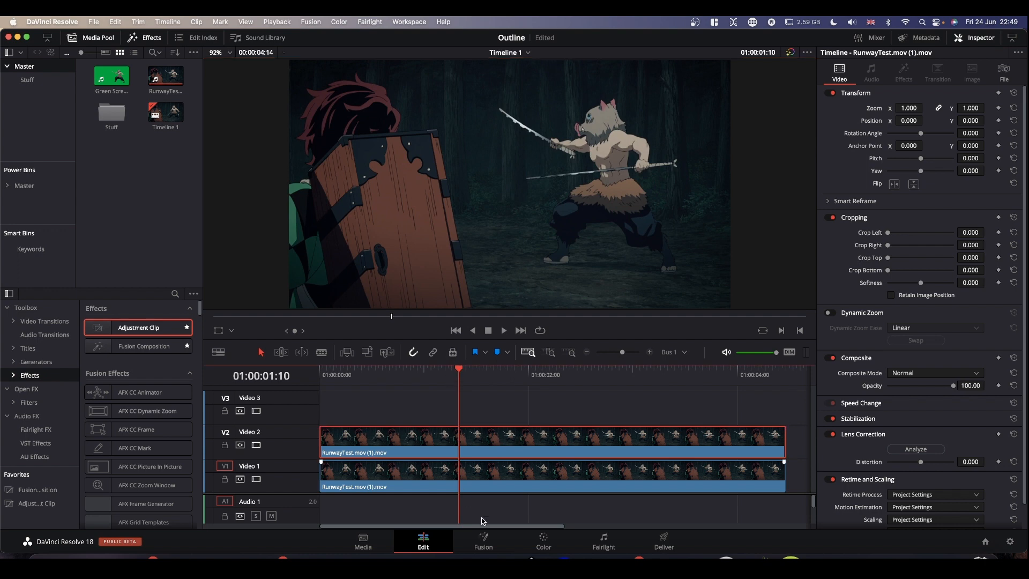
pyautogui.click(483, 540)
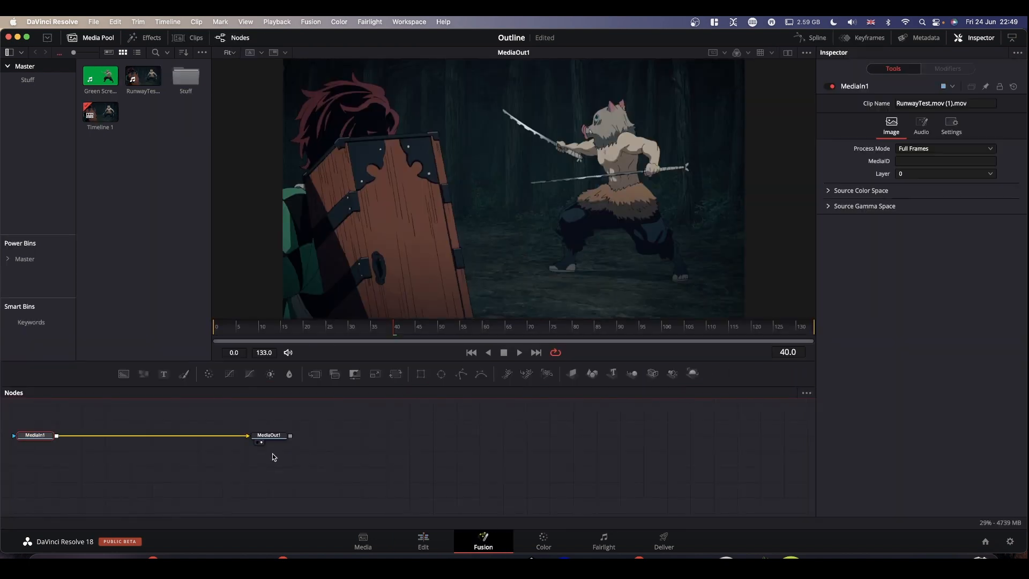
pyautogui.moveTo(272, 453); pyautogui.dragTo(673, 487)
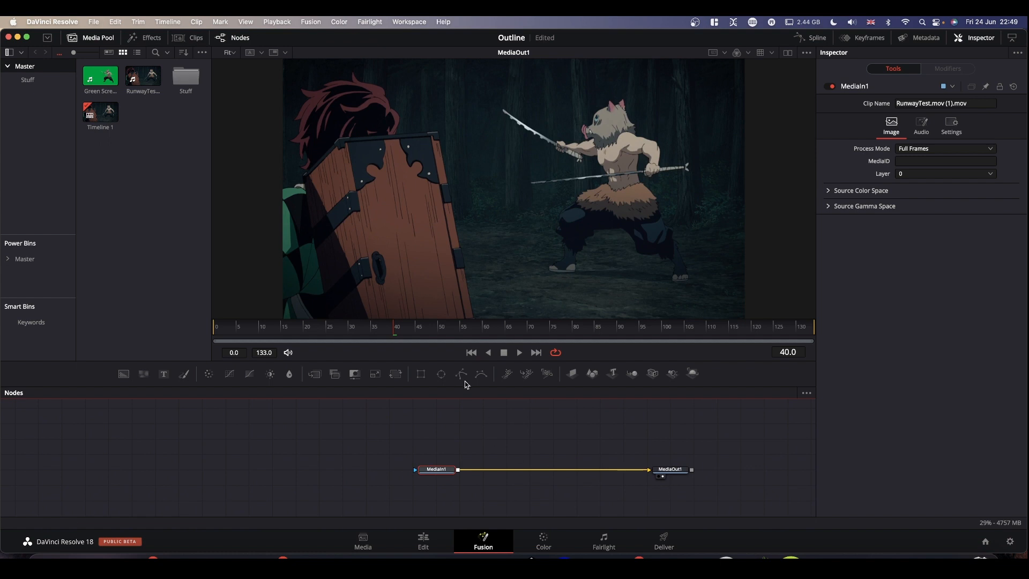
# Add an unconnected Polygon mask node and trace a closed outline around the boar-headed fighter and his swords at frame 0
pyautogui.moveTo(461, 375); pyautogui.dragTo(484, 422)
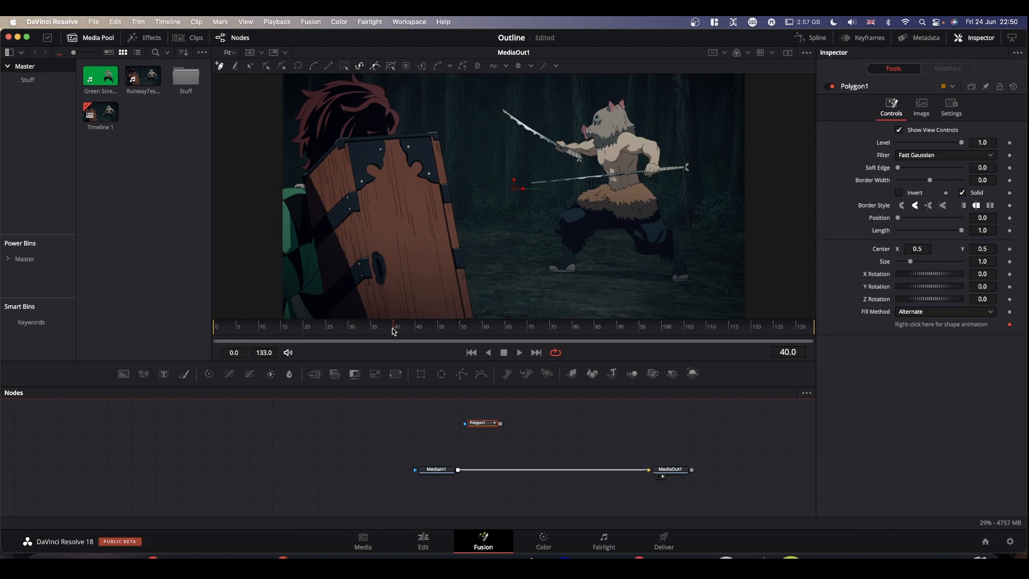
pyautogui.press('Home')
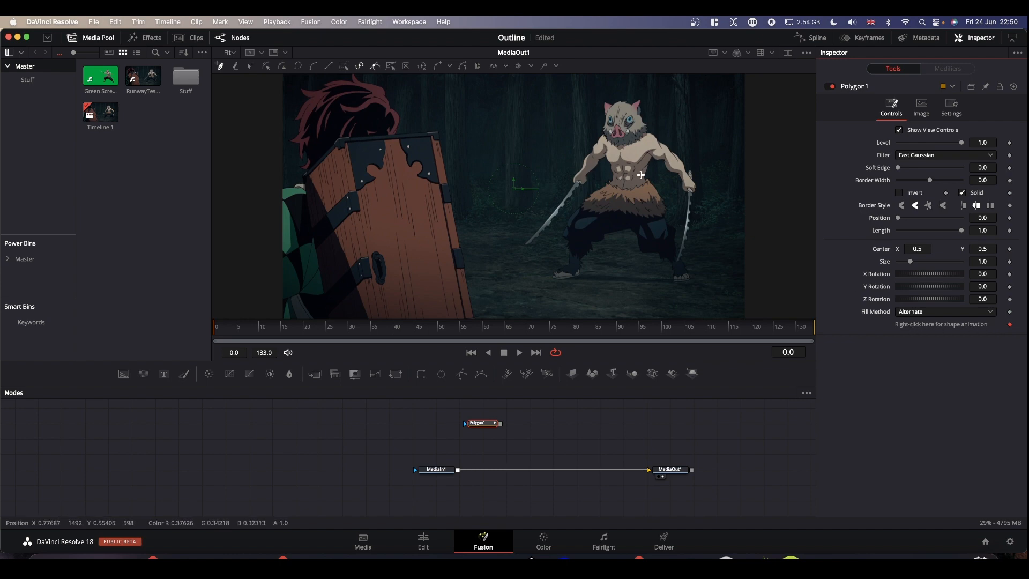
pyautogui.click(552, 275)
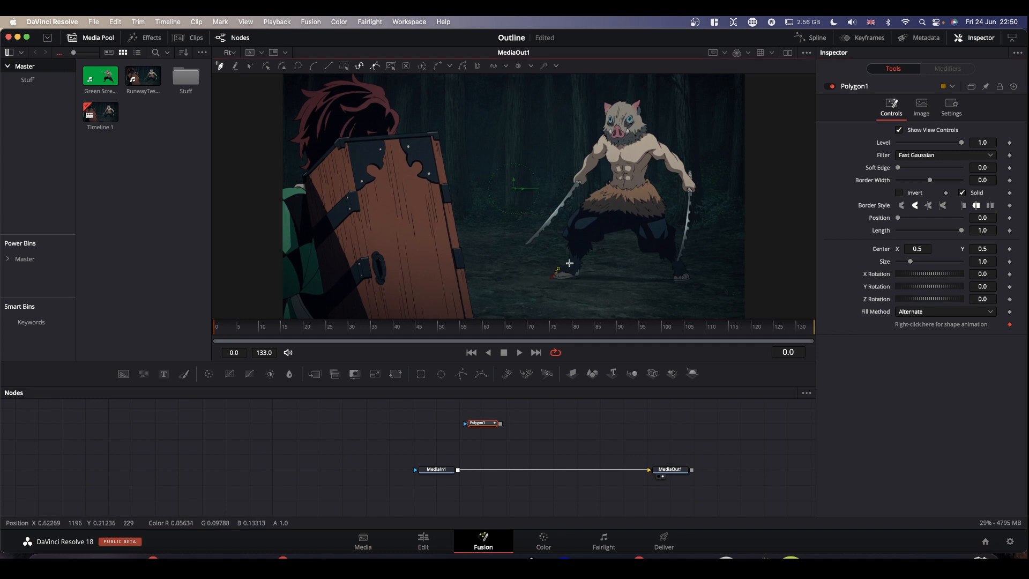
pyautogui.moveTo(569, 247)
pyautogui.mouseDown()
pyautogui.moveTo(614, 181)
pyautogui.moveTo(599, 160)
pyautogui.moveTo(551, 223)
pyautogui.moveTo(601, 128)
pyautogui.moveTo(621, 101)
pyautogui.moveTo(640, 100)
pyautogui.moveTo(688, 171)
pyautogui.moveTo(673, 279)
pyautogui.moveTo(613, 234)
pyautogui.moveTo(561, 280)
pyautogui.mouseUp()
pyautogui.click(557, 280)
pyautogui.click(555, 281)
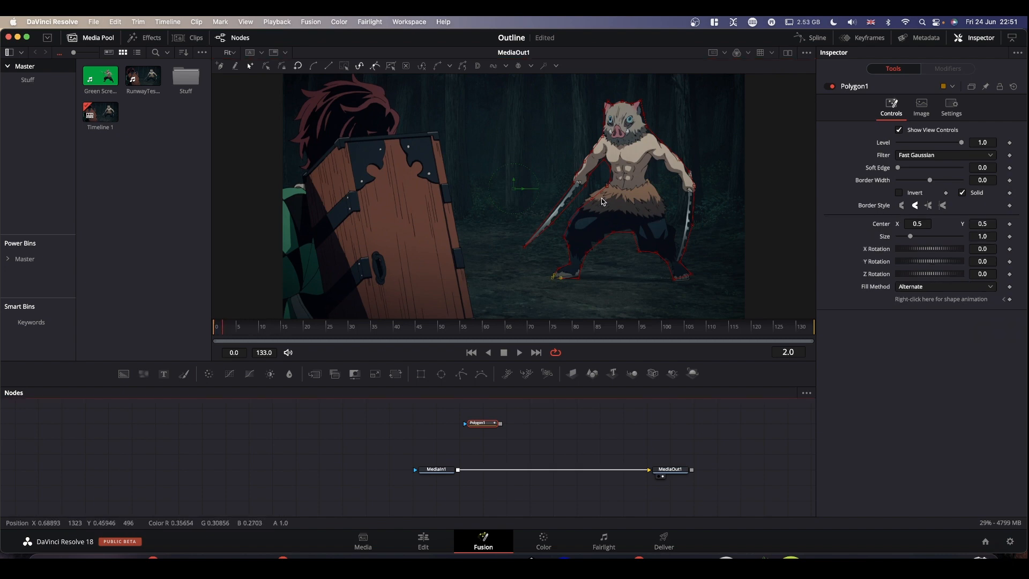
# Keyframe the polygon's shape at frame 17, the last frame before the fighter moves
pyautogui.press('Right')
pyautogui.press('Right')
pyautogui.press('Right')
pyautogui.press('Right')
pyautogui.press('Right')
pyautogui.press('Right')
pyautogui.press('Right')
pyautogui.press('Right')
pyautogui.press('Right')
pyautogui.press('Right')
pyautogui.press('Right')
pyautogui.press('Right')
pyautogui.press('Right')
pyautogui.press('Right')
pyautogui.press('Right')
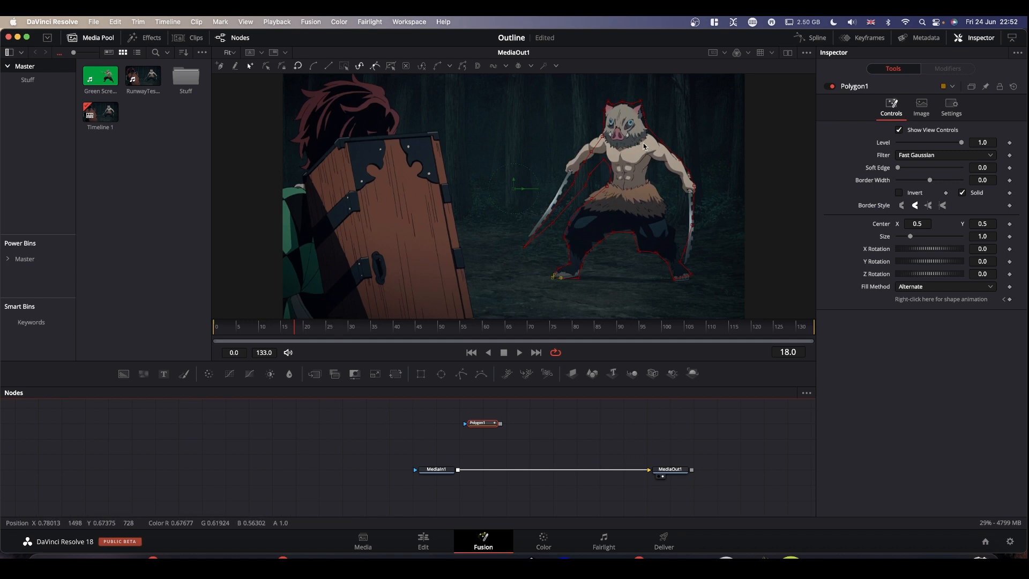
pyautogui.press('Left')
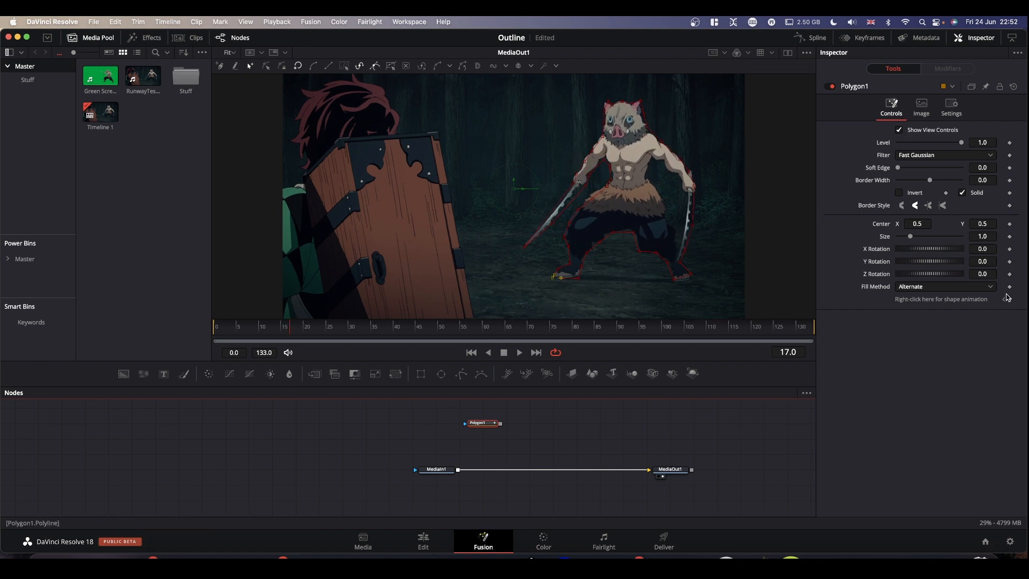
# At frame 18, reshape the polygon outline to follow the moved sword tip, blade and arm
pyautogui.press('Right')
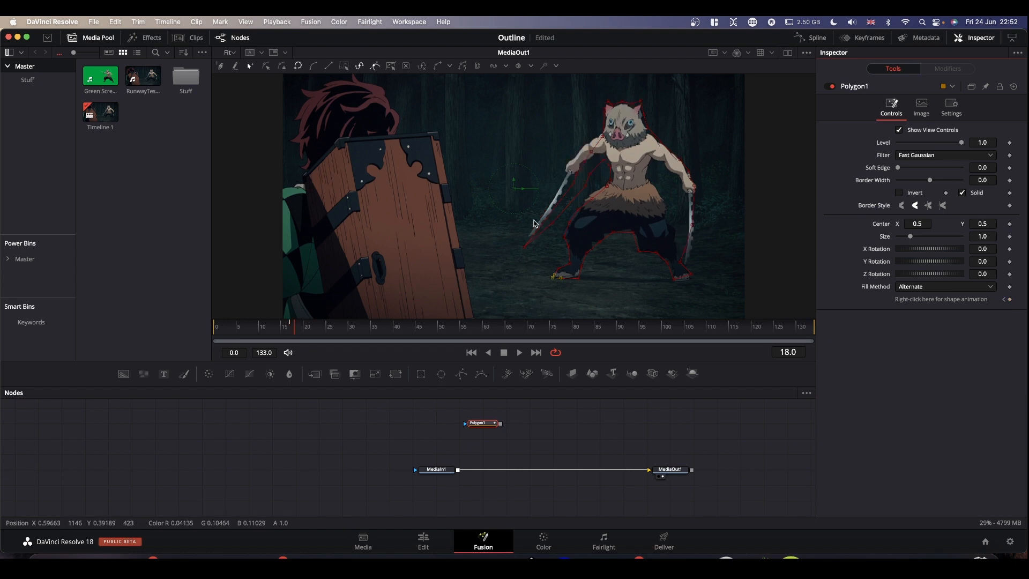
pyautogui.moveTo(524, 249); pyautogui.dragTo(526, 237)
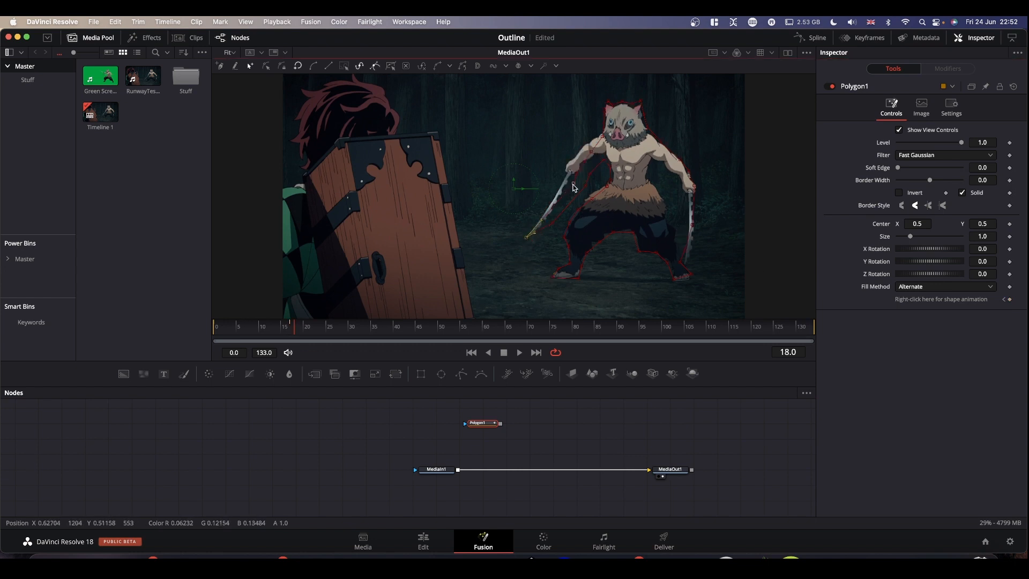
pyautogui.moveTo(573, 184); pyautogui.dragTo(590, 141)
pyautogui.moveTo(589, 175)
pyautogui.mouseDown()
pyautogui.moveTo(590, 158)
pyautogui.moveTo(574, 172)
pyautogui.mouseUp()
pyautogui.moveTo(553, 223); pyautogui.dragTo(549, 219)
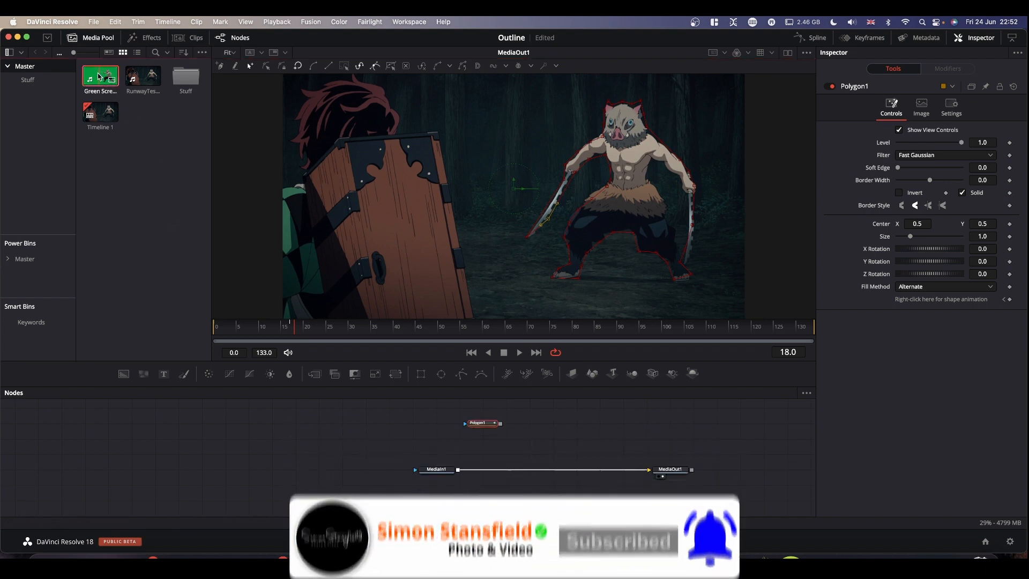
# Add the green screen RunwayTest clip to the node graph as a new media input and show it in the viewer
pyautogui.moveTo(104, 84); pyautogui.dragTo(264, 429)
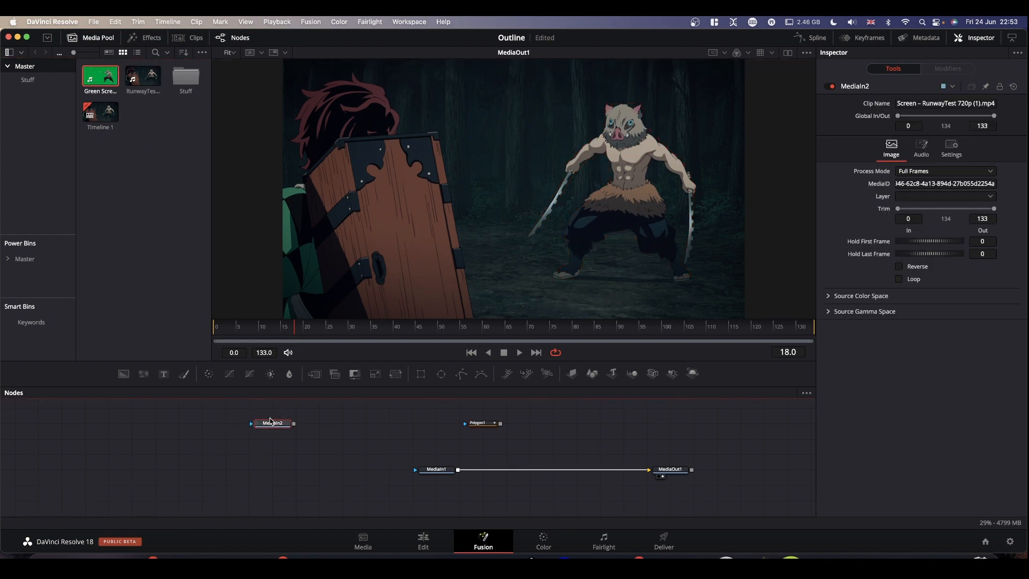
pyautogui.moveTo(273, 427); pyautogui.dragTo(515, 174)
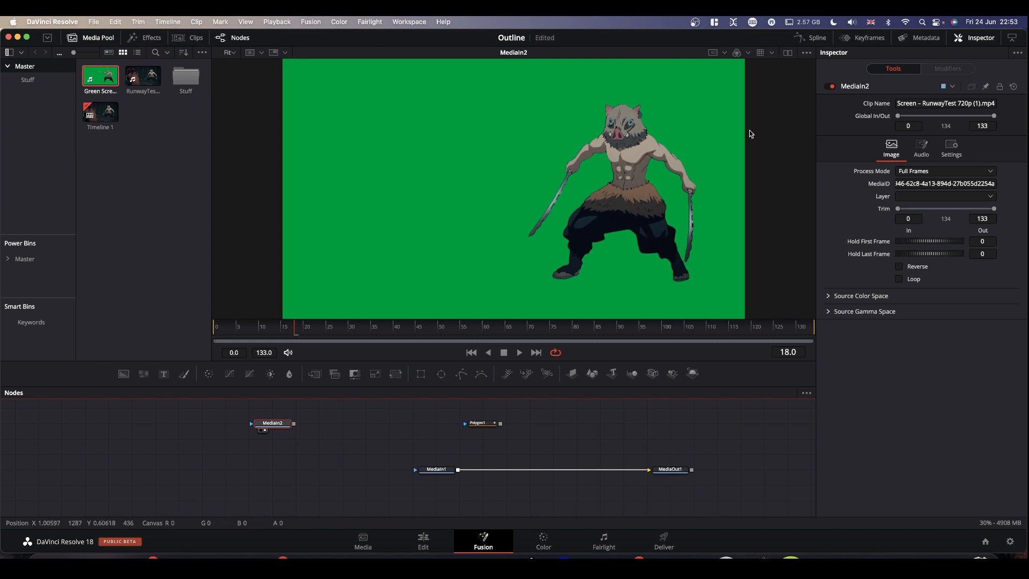
# Examine the cut-out fighter's motion frame by frame in the green screen clip, going back to frame 0
pyautogui.press('Left')
pyautogui.press('Left')
pyautogui.press('Left')
pyautogui.press('Left')
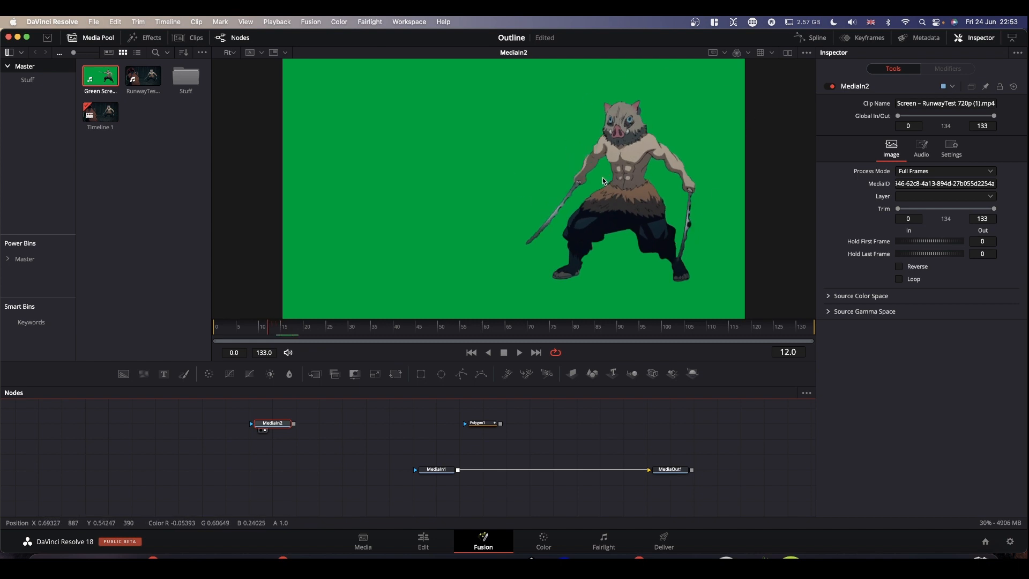
pyautogui.press('Right')
pyautogui.press('Right')
pyautogui.press('Right')
pyautogui.press('Right')
pyautogui.press('Right')
pyautogui.press('Right')
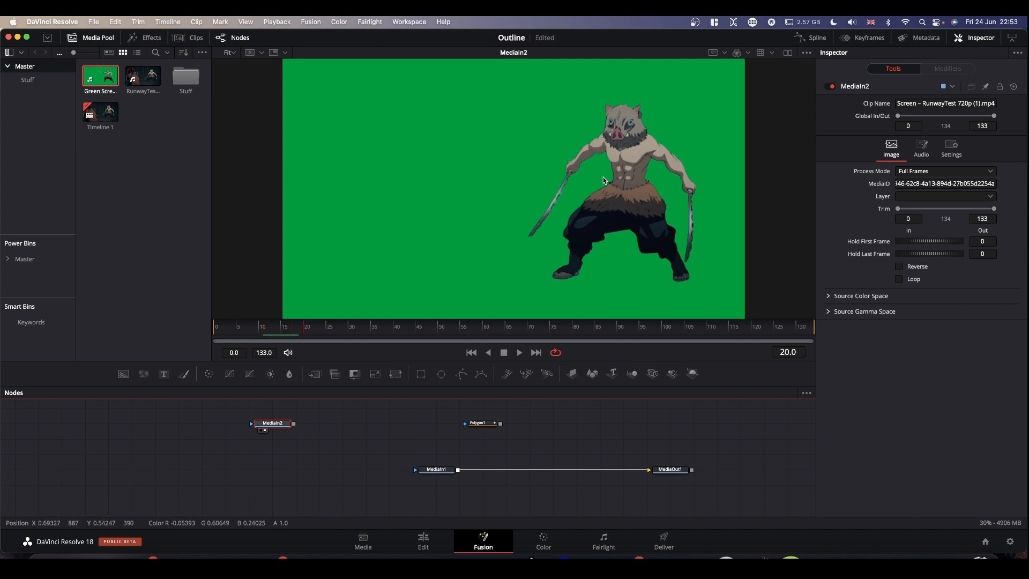
pyautogui.press('Left')
pyautogui.press('Left')
pyautogui.press('Left')
pyautogui.press('Left')
pyautogui.press('Left')
pyautogui.press('Left')
pyautogui.press('Left')
pyautogui.press('Left')
pyautogui.press('Left')
pyautogui.press('Left')
pyautogui.press('Left')
pyautogui.press('Left')
pyautogui.press('Left')
pyautogui.press('Left')
pyautogui.press('Left')
pyautogui.press('Left')
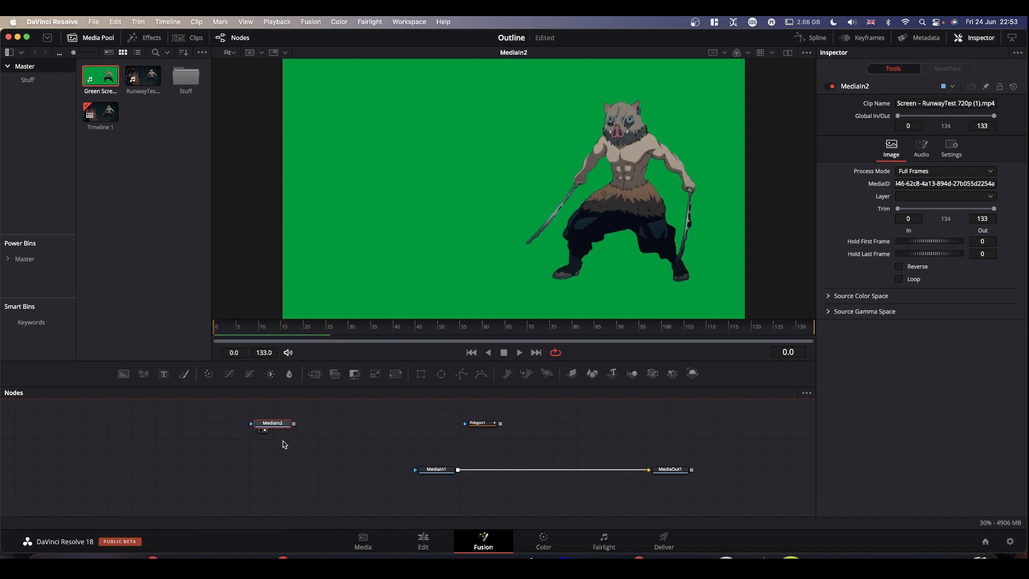
# Move MediaIn2 and MediaIn1 apart to tidy the node graph, and delete the Polygon1 node
pyautogui.moveTo(279, 425); pyautogui.dragTo(209, 456)
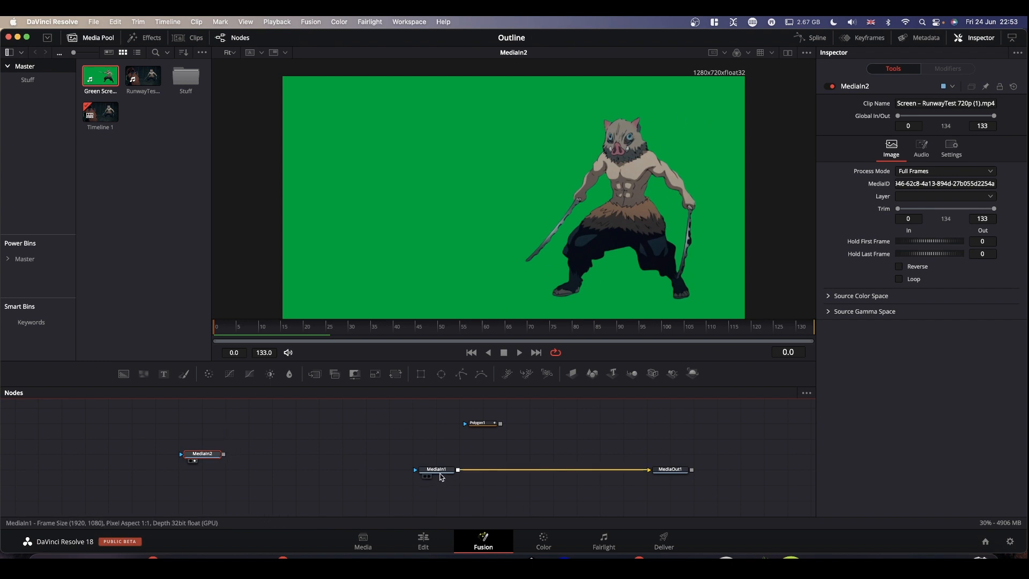
pyautogui.moveTo(440, 470); pyautogui.dragTo(440, 439)
pyautogui.click(478, 422)
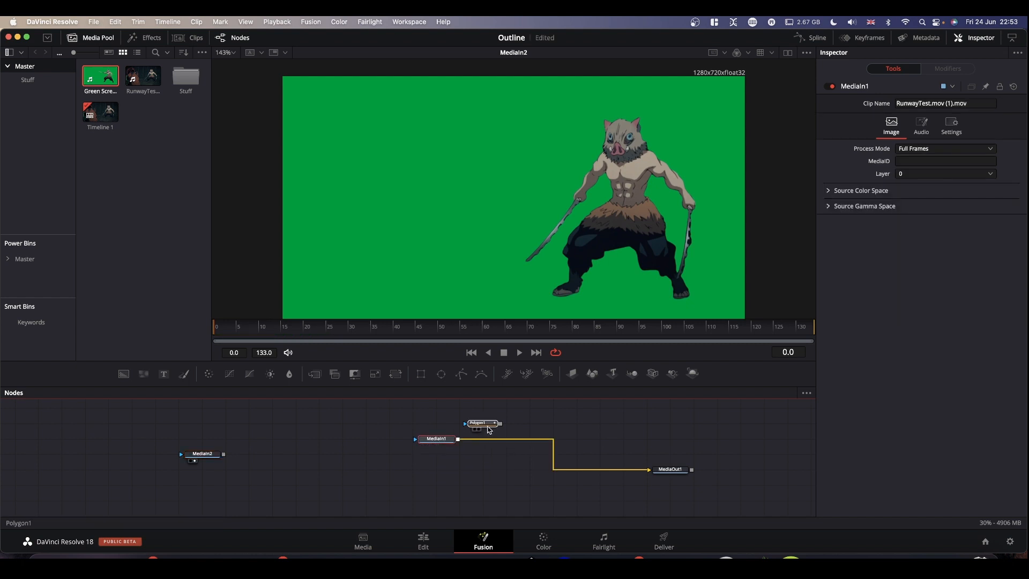
pyautogui.press('Delete')
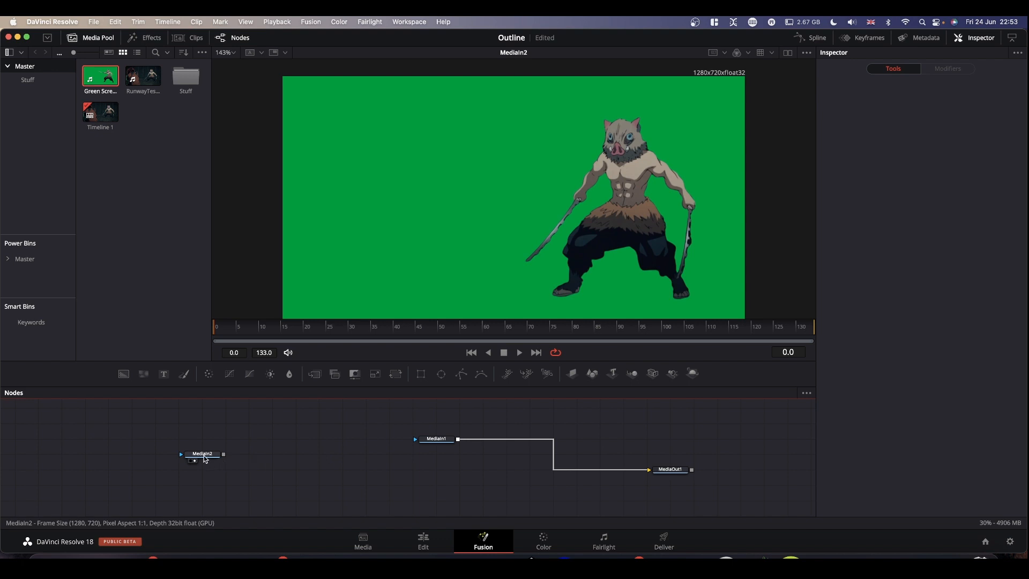
# View MediaIn1 and MediaIn2 in turn to compare their frame resolutions
pyautogui.moveTo(443, 440); pyautogui.dragTo(684, 144)
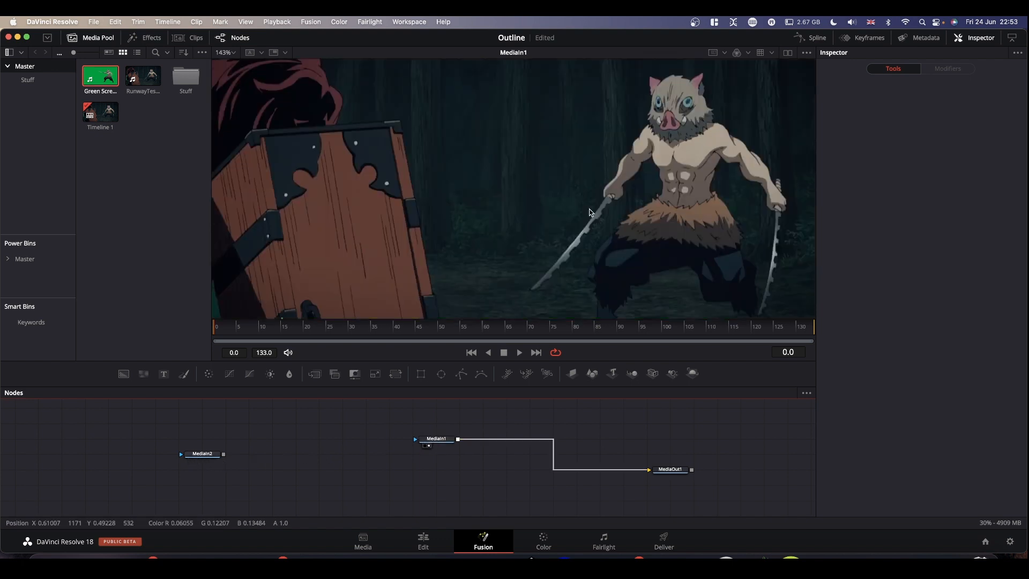
pyautogui.moveTo(769, 92); pyautogui.dragTo(612, 79)
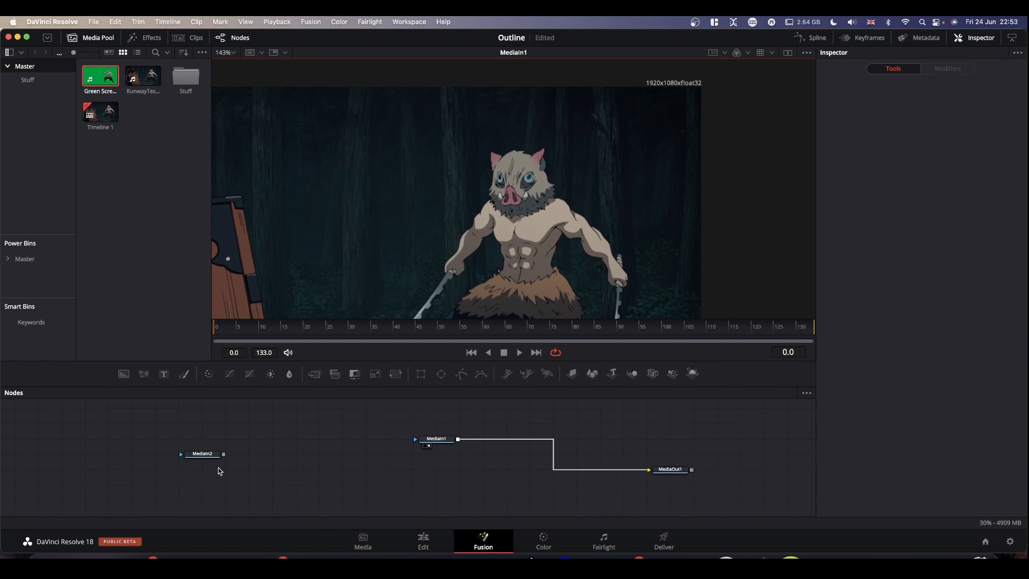
pyautogui.click(203, 456)
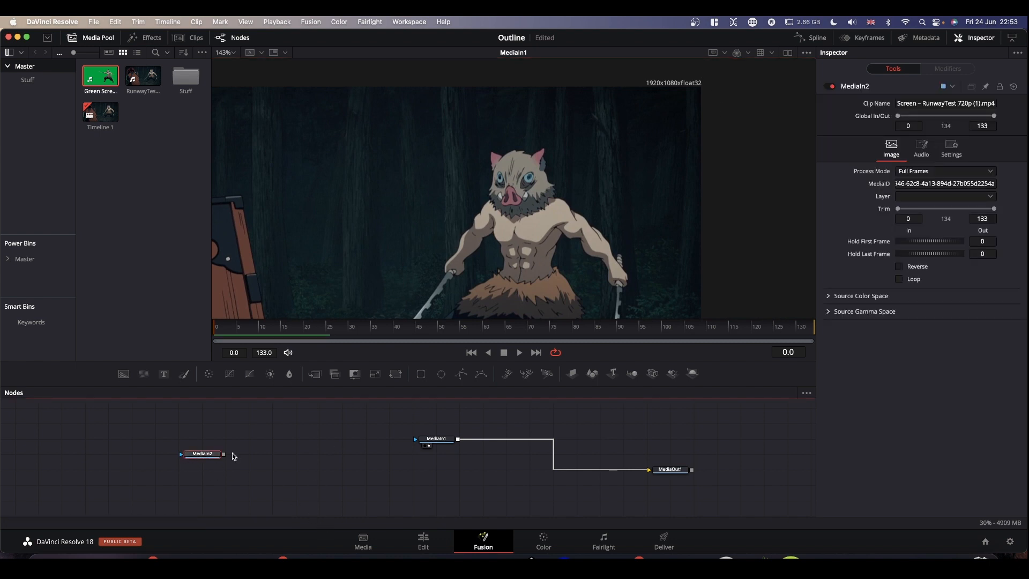
pyautogui.press('1')
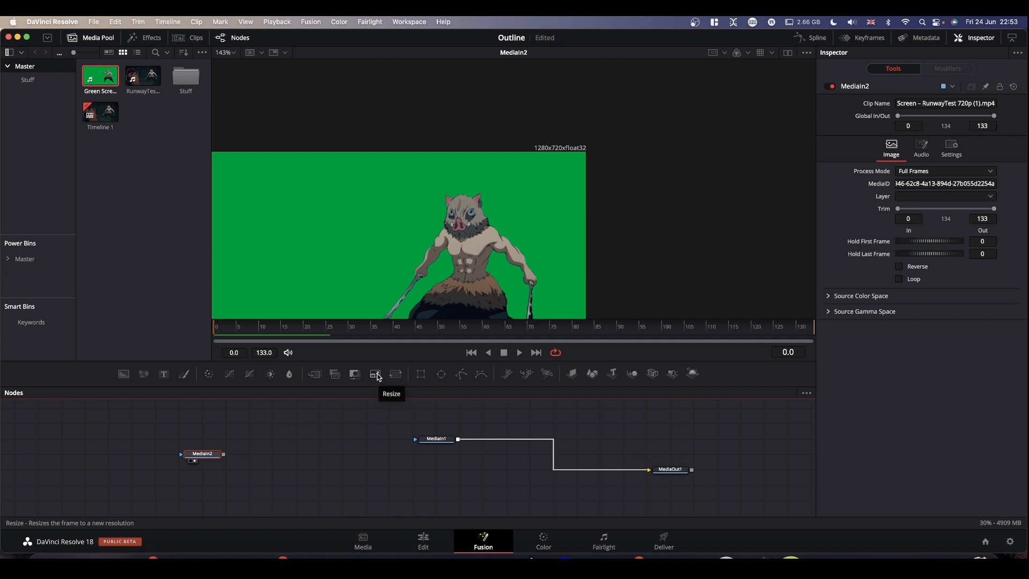
# Add a 1920 x 1080 Resize node after MediaIn2 and show its output fitted to the viewer
pyautogui.click(377, 374)
pyautogui.moveTo(248, 455); pyautogui.dragTo(272, 454)
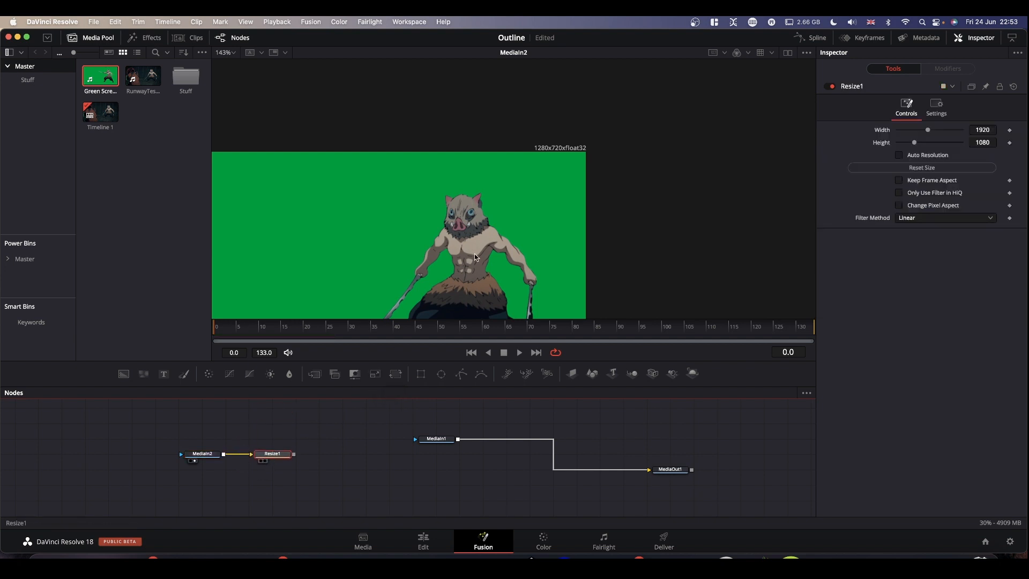
pyautogui.press('1')
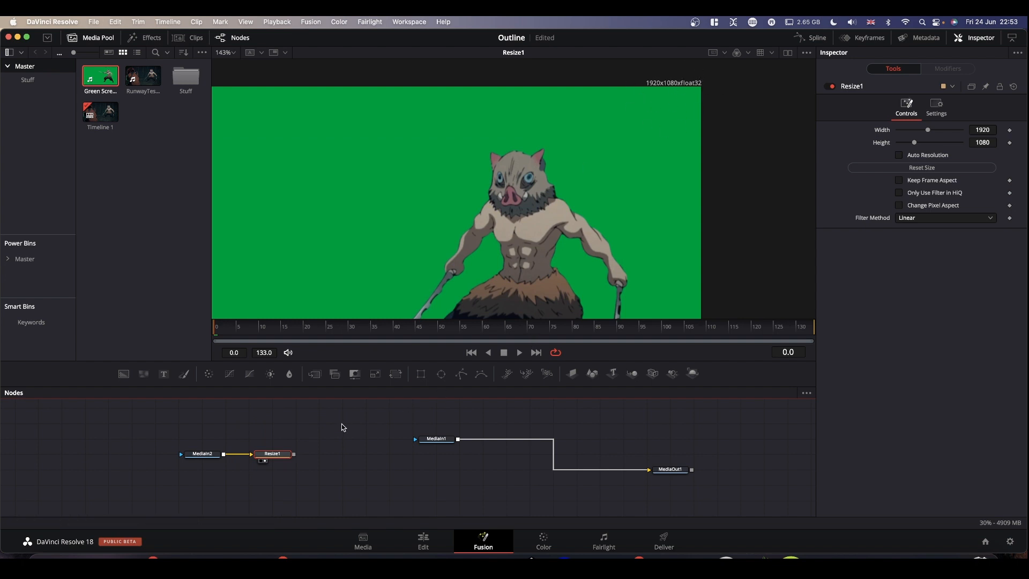
pyautogui.hotkey('shift', 'z')
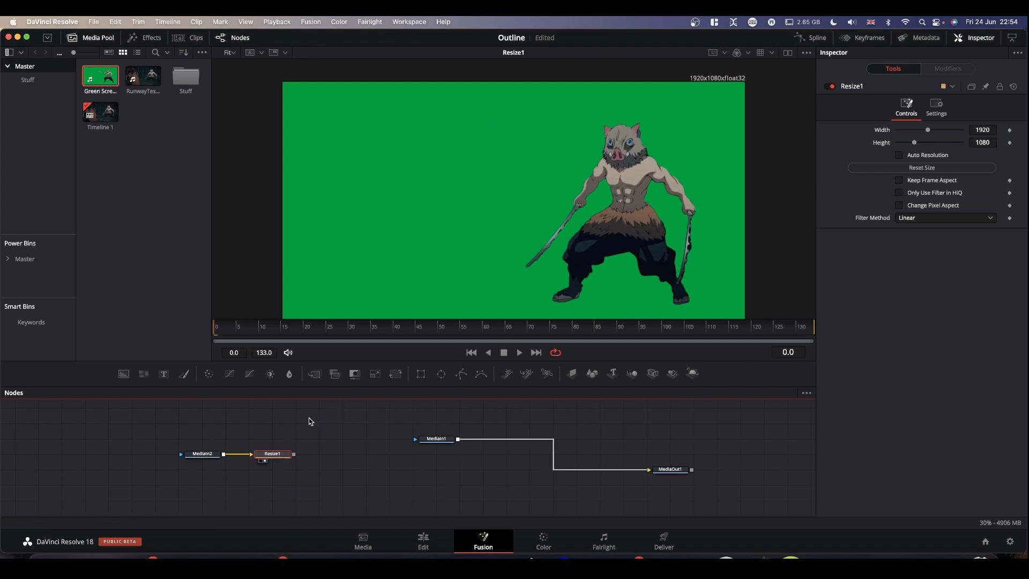
# Add a Delta Keyer node after Resize1 by searching the tool list for "delta"
pyautogui.hotkey('shift', 'space')
pyautogui.write('erode')
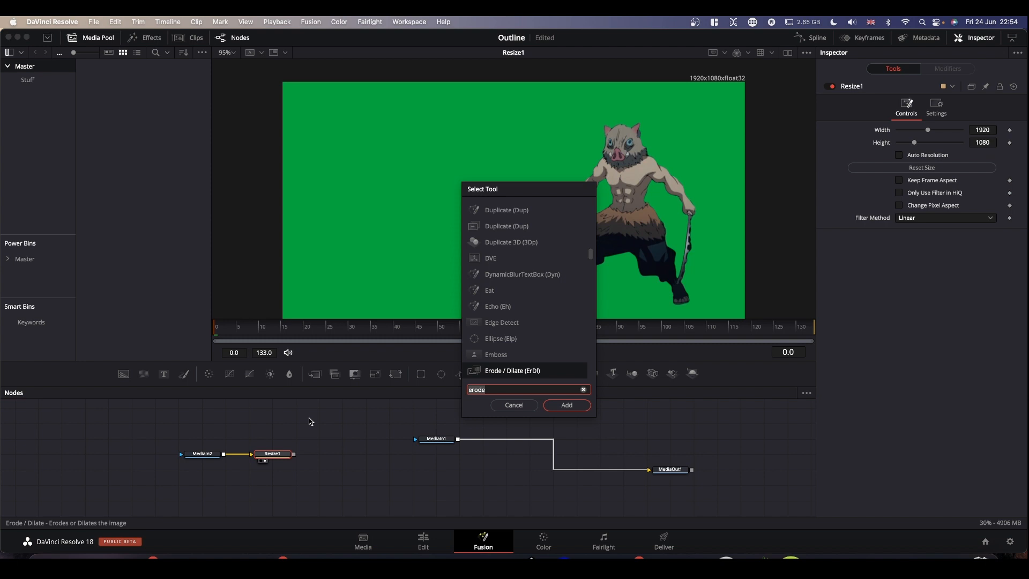
pyautogui.press('BackSpace')
pyautogui.press('BackSpace')
pyautogui.press('BackSpace')
pyautogui.press('BackSpace')
pyautogui.press('BackSpace')
pyautogui.write('delta')
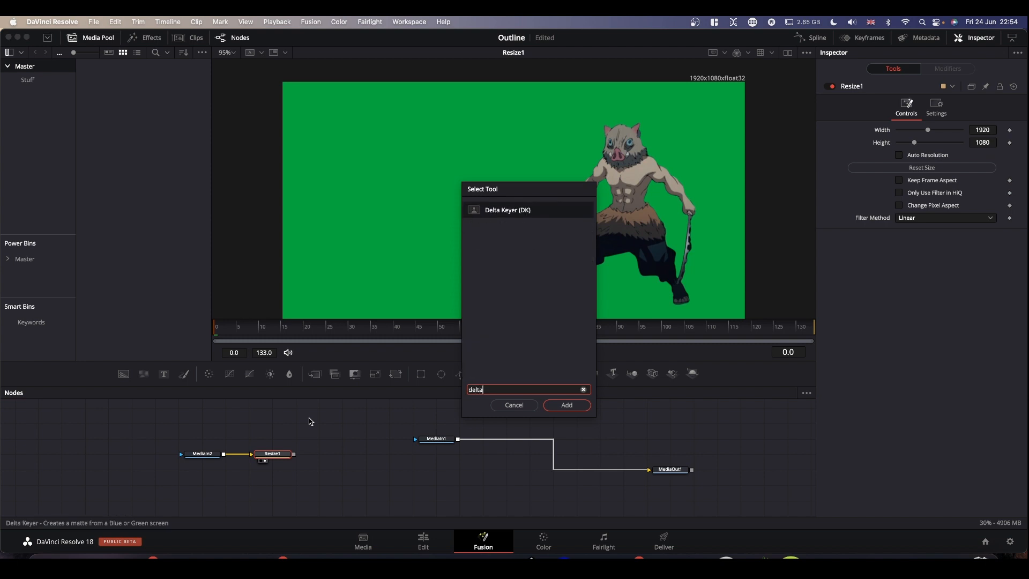
pyautogui.press('Return')
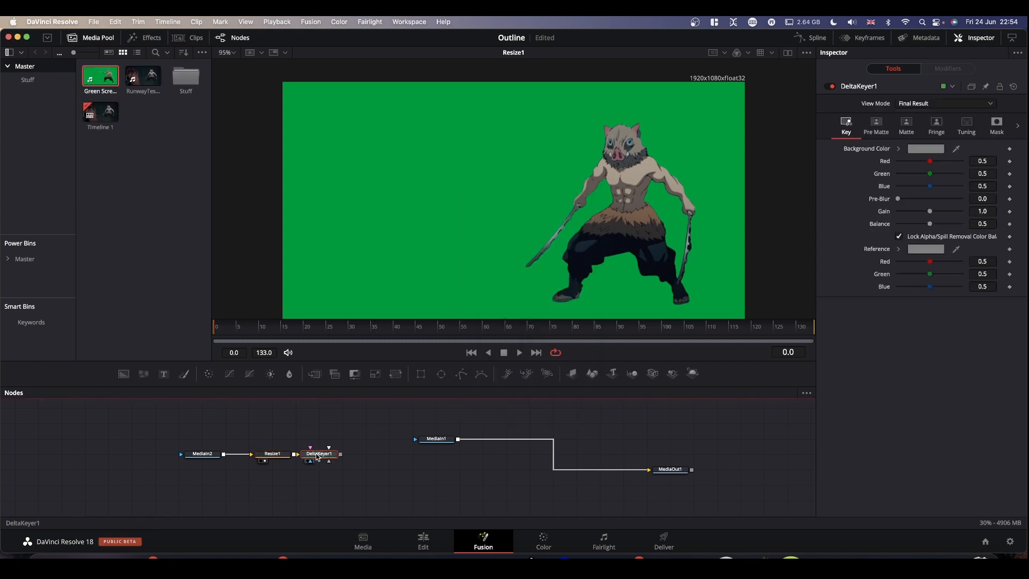
# View DeltaKeyer1 and sample the green backdrop beside the fighter as its background color to key it out
pyautogui.press('1')
pyautogui.click(957, 150)
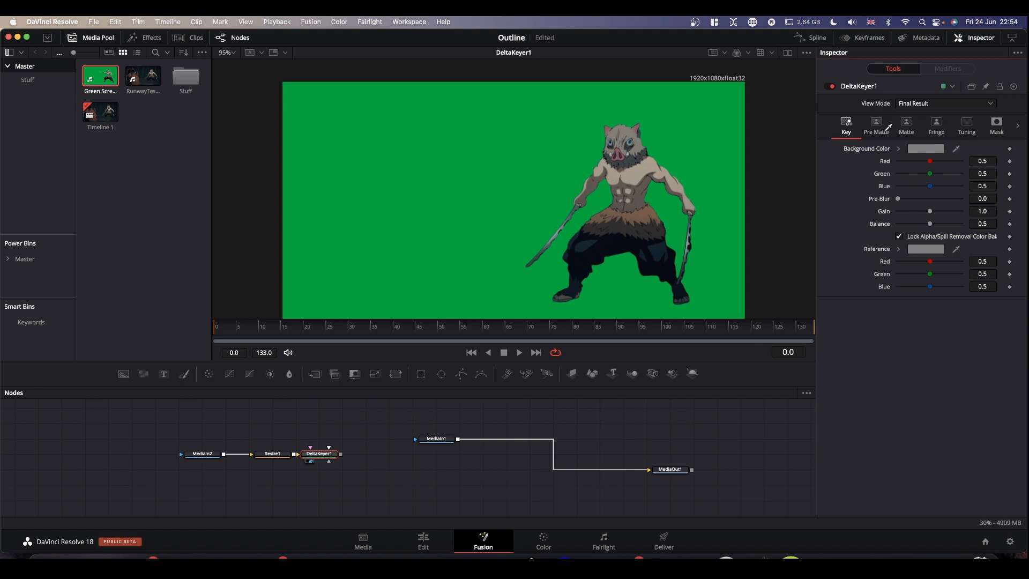
pyautogui.moveTo(750, 104); pyautogui.dragTo(718, 107)
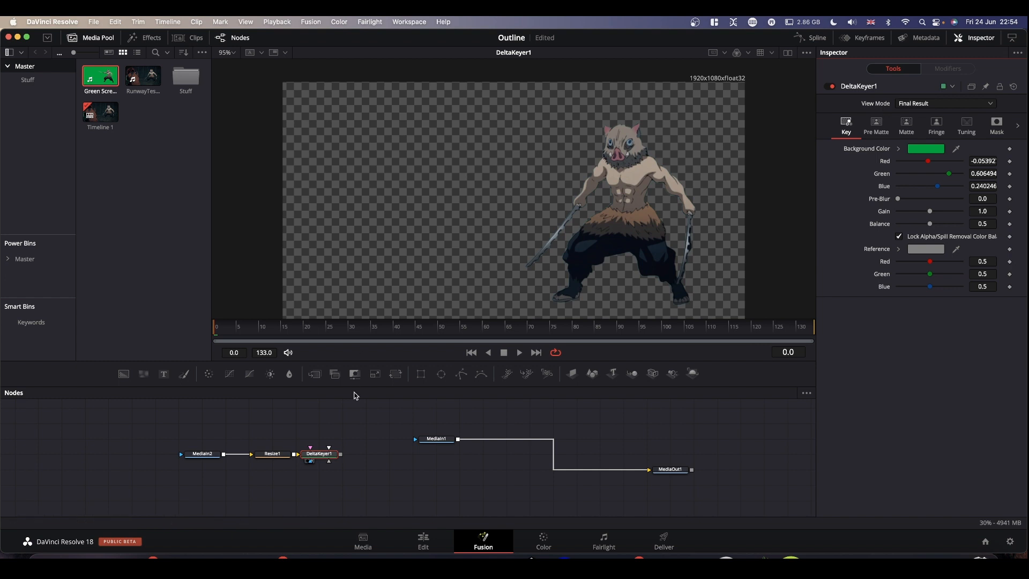
# Connect DeltaKeyer1's output to MediaIn1's mask input, respacing the keying nodes and MediaIn1, with MediaIn1 shown in the viewer
pyautogui.moveTo(159, 424); pyautogui.dragTo(258, 455)
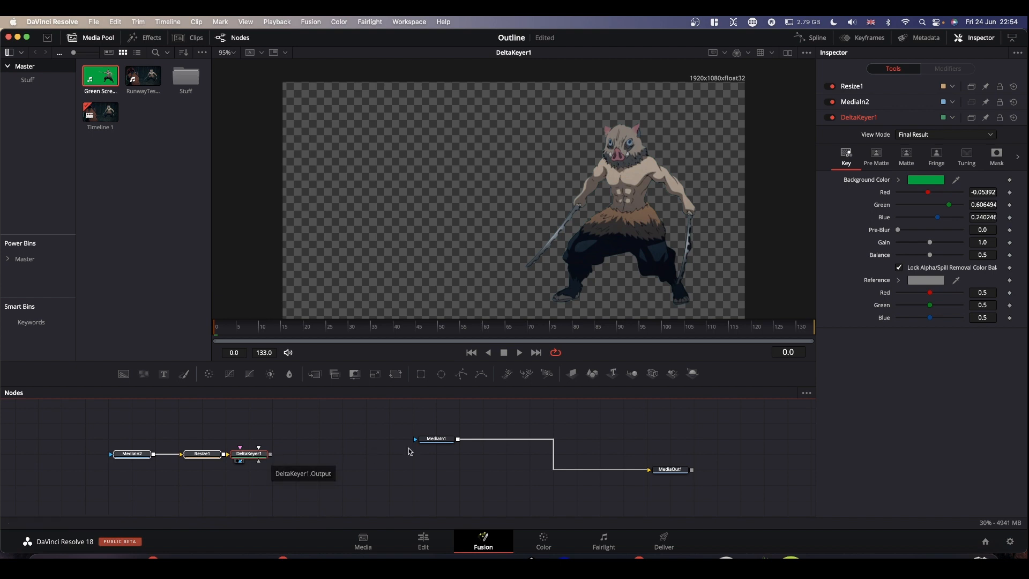
pyautogui.moveTo(445, 439); pyautogui.dragTo(622, 207)
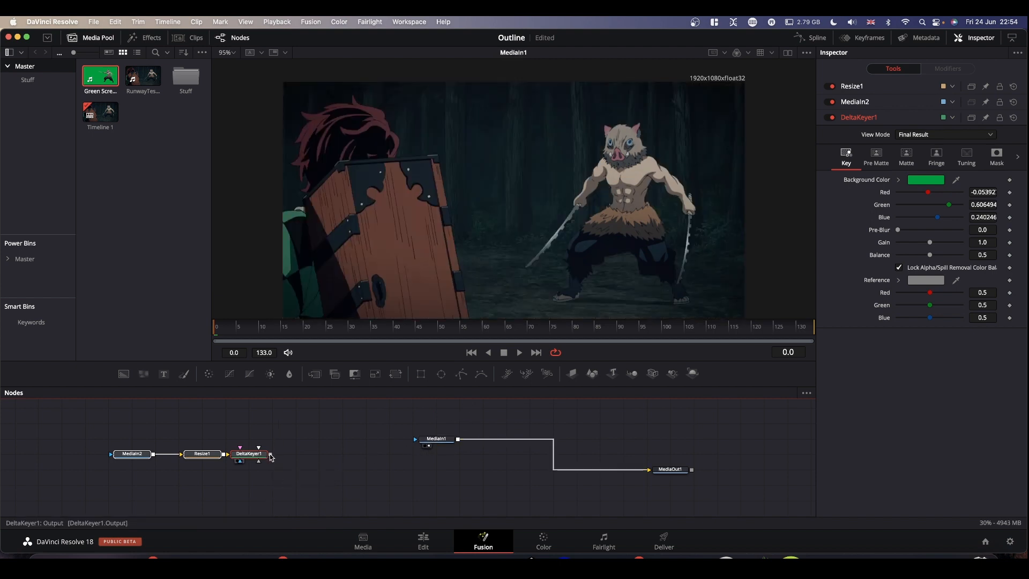
pyautogui.moveTo(271, 456); pyautogui.dragTo(426, 440)
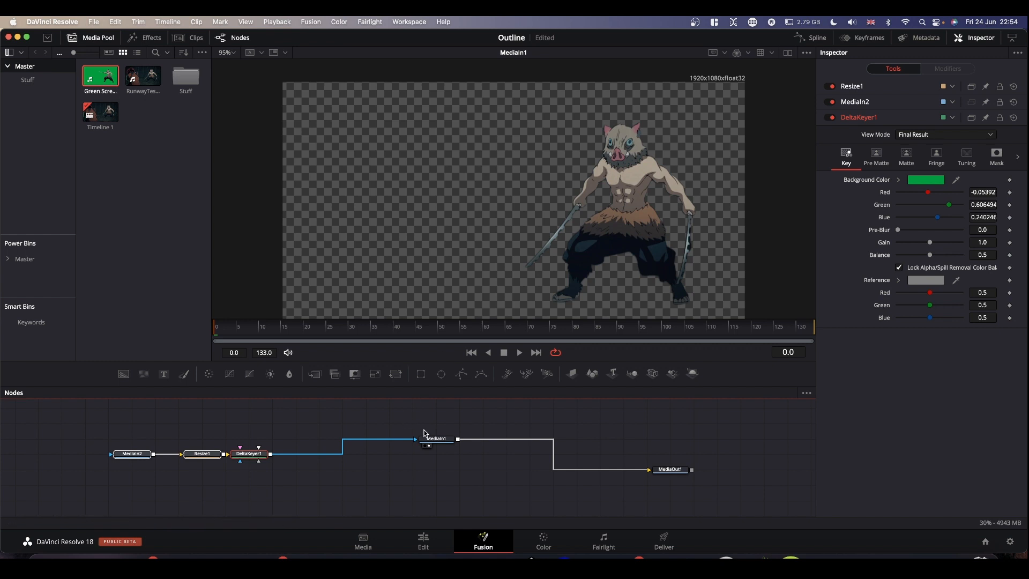
pyautogui.click(440, 441)
pyautogui.moveTo(439, 446); pyautogui.dragTo(440, 431)
pyautogui.click(439, 431)
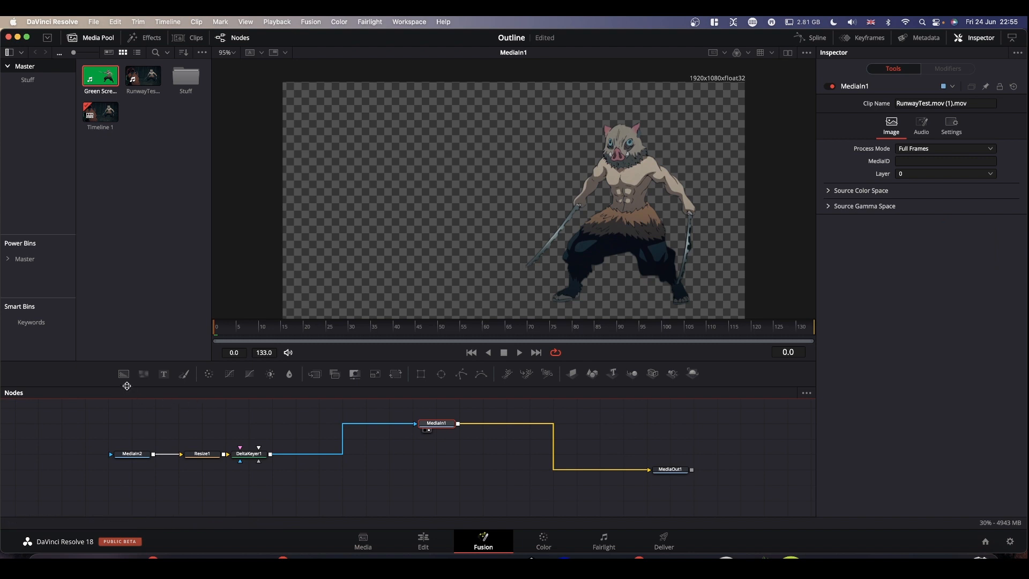
# Add a Background node below MediaIn1, mask it with DeltaKeyer1's output, and view the resulting silhouette
pyautogui.moveTo(124, 375); pyautogui.dragTo(435, 462)
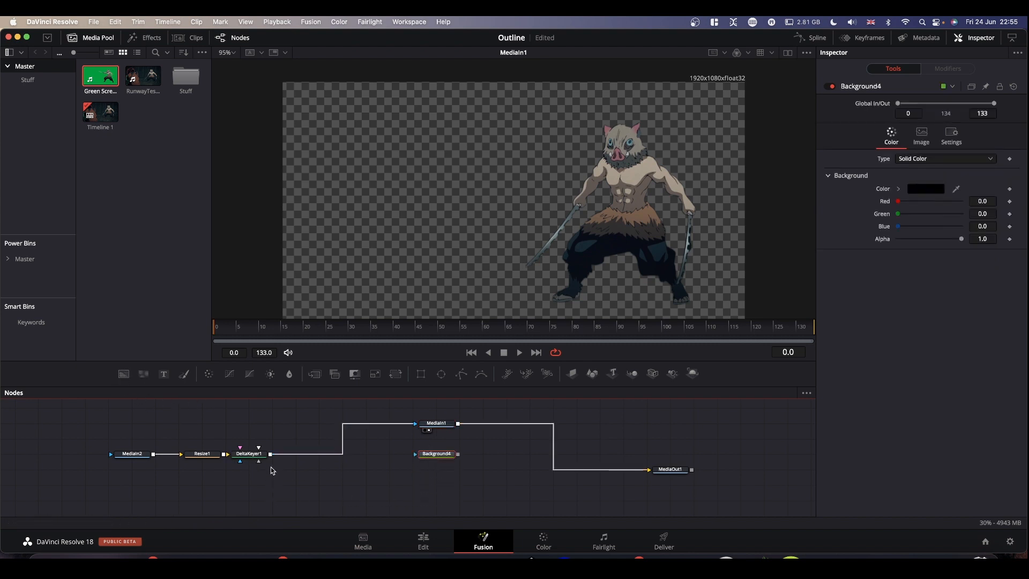
pyautogui.moveTo(271, 455); pyautogui.dragTo(435, 496)
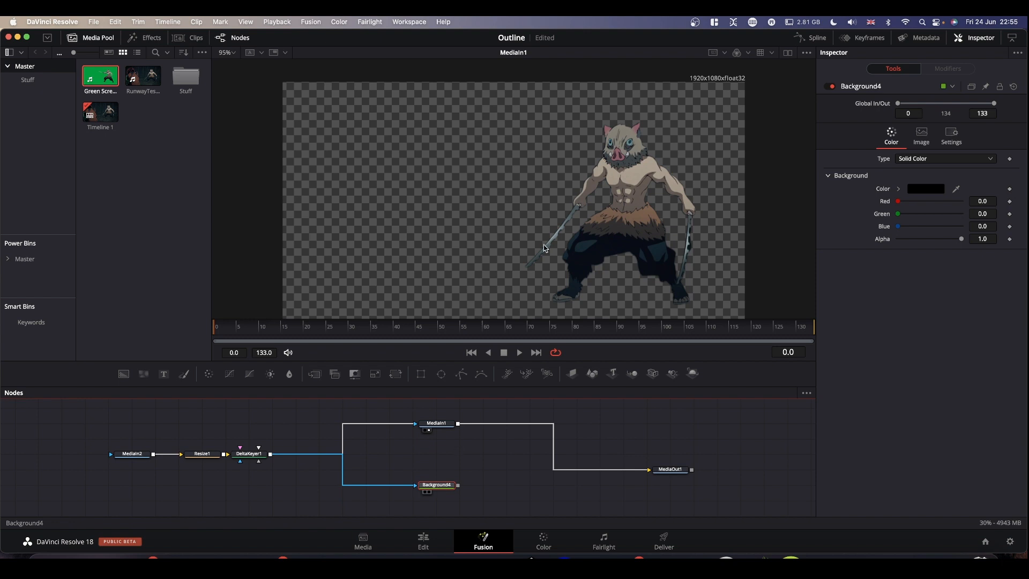
pyautogui.press('1')
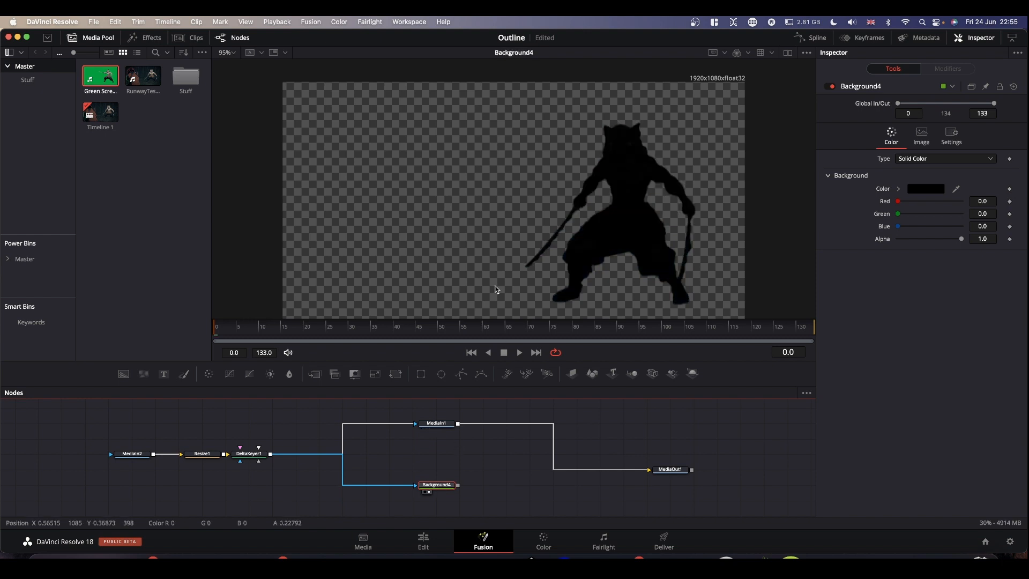
# Disconnect MediaIn1 from MediaOut1 and compare the masked MediaIn1 and Background4 in the viewer
pyautogui.click(424, 430)
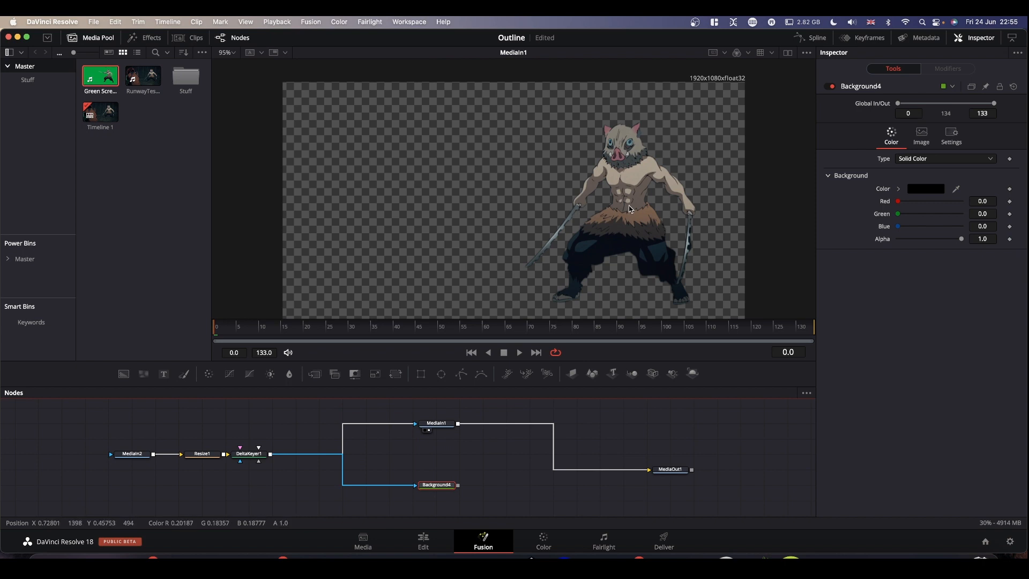
pyautogui.click(424, 491)
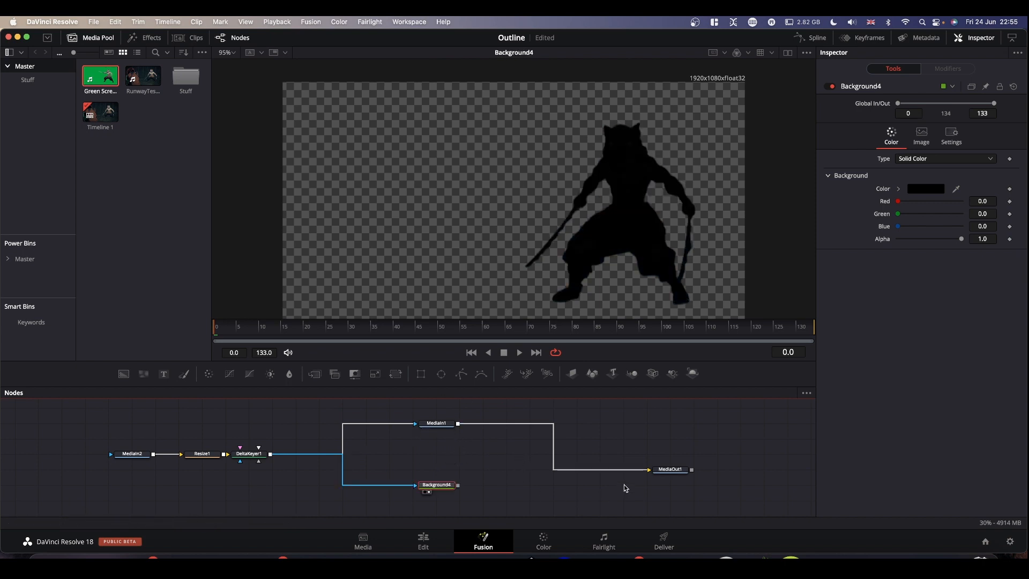
pyautogui.click(629, 470)
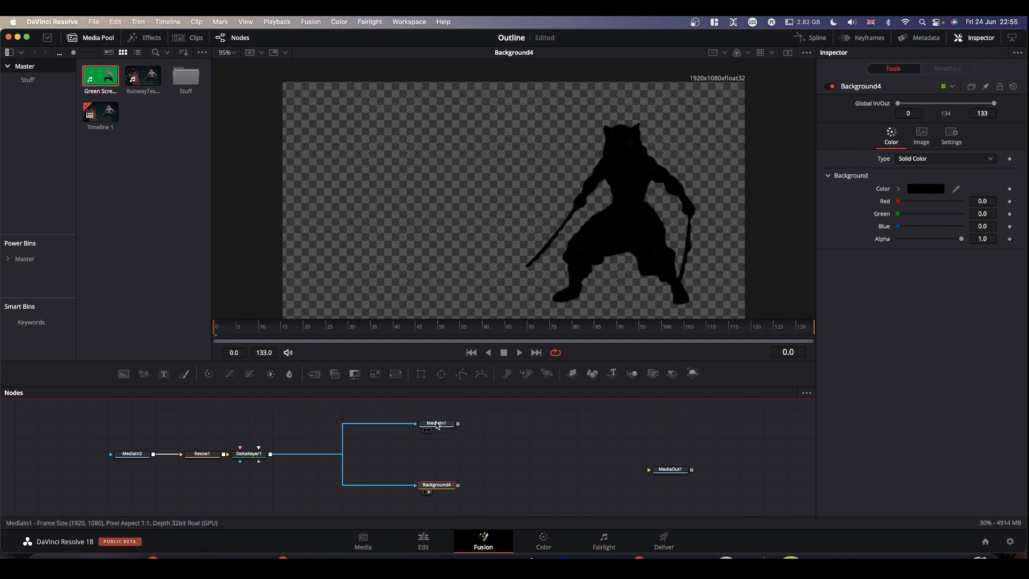
pyautogui.click(427, 429)
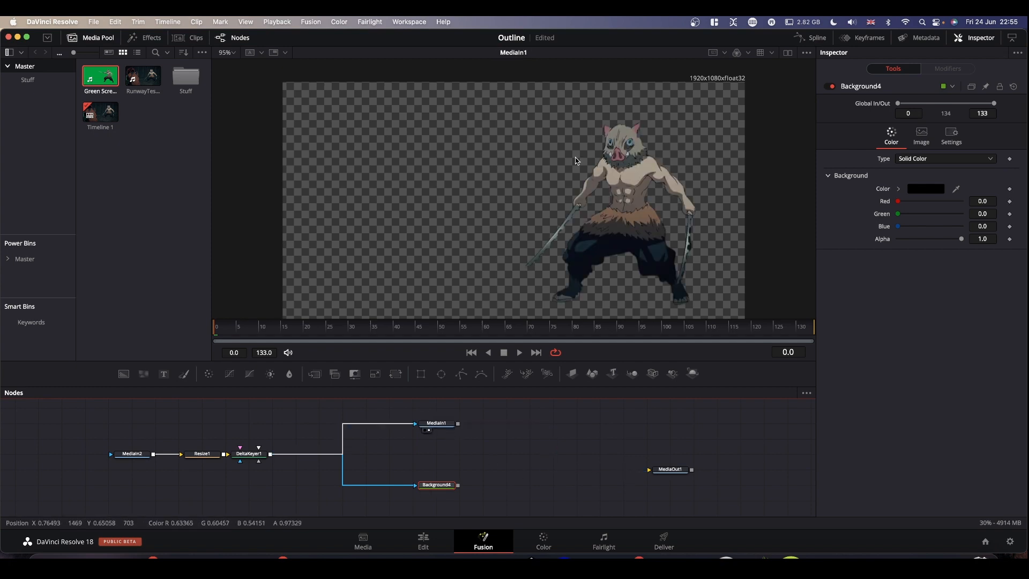
pyautogui.click(432, 491)
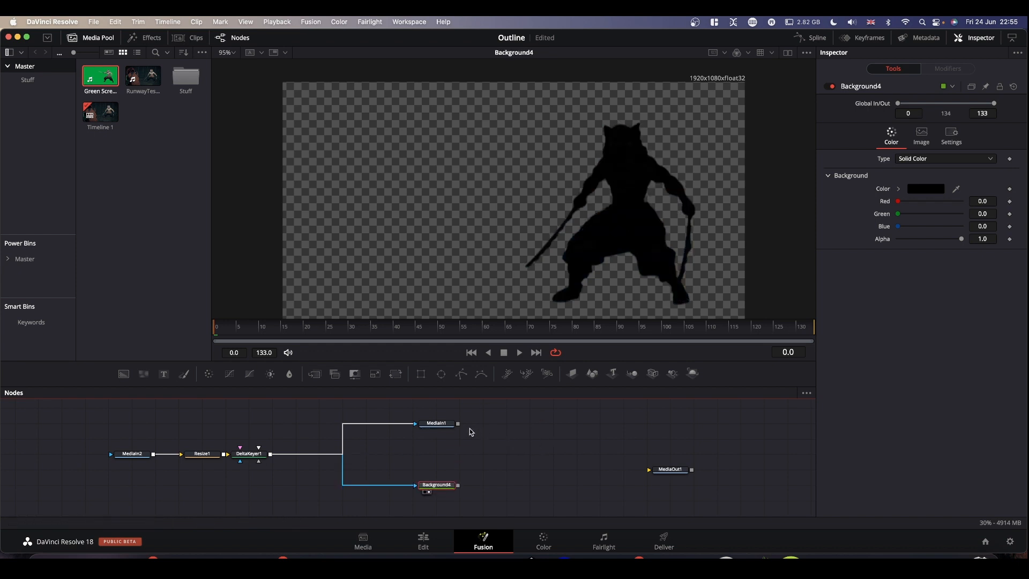
# Merge MediaIn1 over Background4, space the Merge node away from them, and view its output
pyautogui.moveTo(458, 423); pyautogui.dragTo(458, 462)
pyautogui.scroll(2, 505, 444)
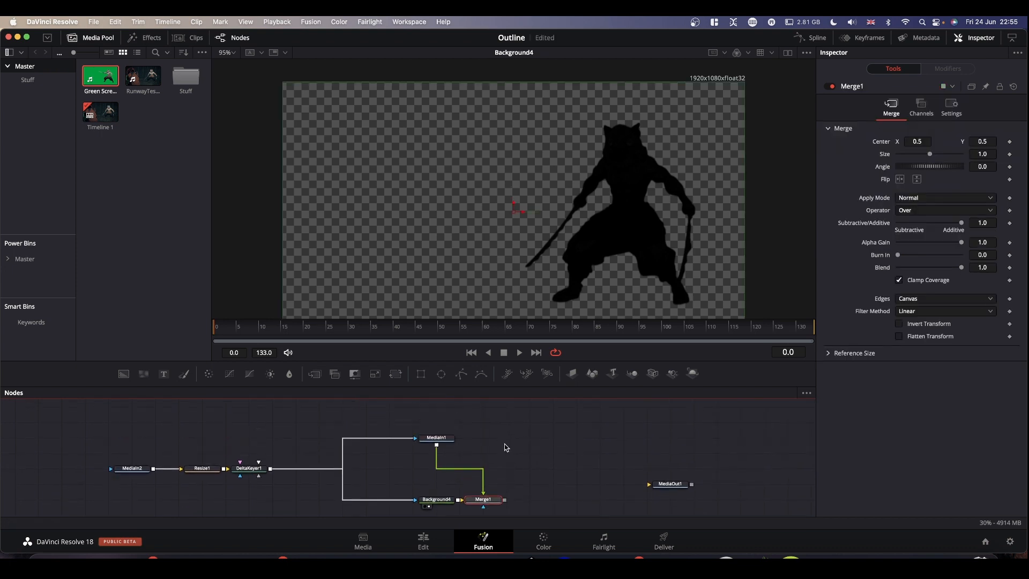
pyautogui.moveTo(494, 498); pyautogui.dragTo(659, 202)
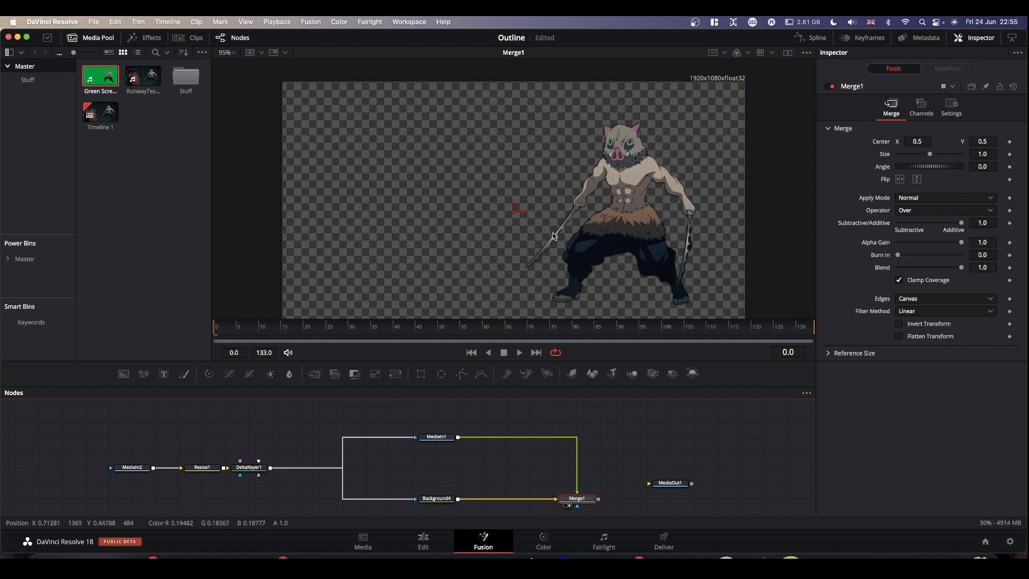
# Add an Erode/Dilate node after Background4 by searching the tool list for "erode"
pyautogui.moveTo(437, 501); pyautogui.dragTo(414, 501)
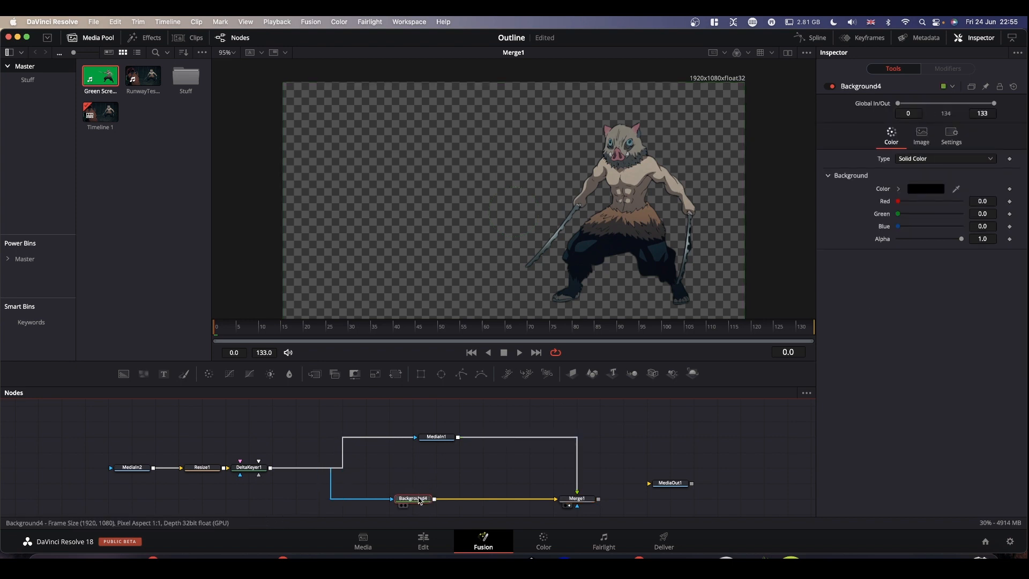
pyautogui.hotkey('shift', 'space')
pyautogui.write('e')
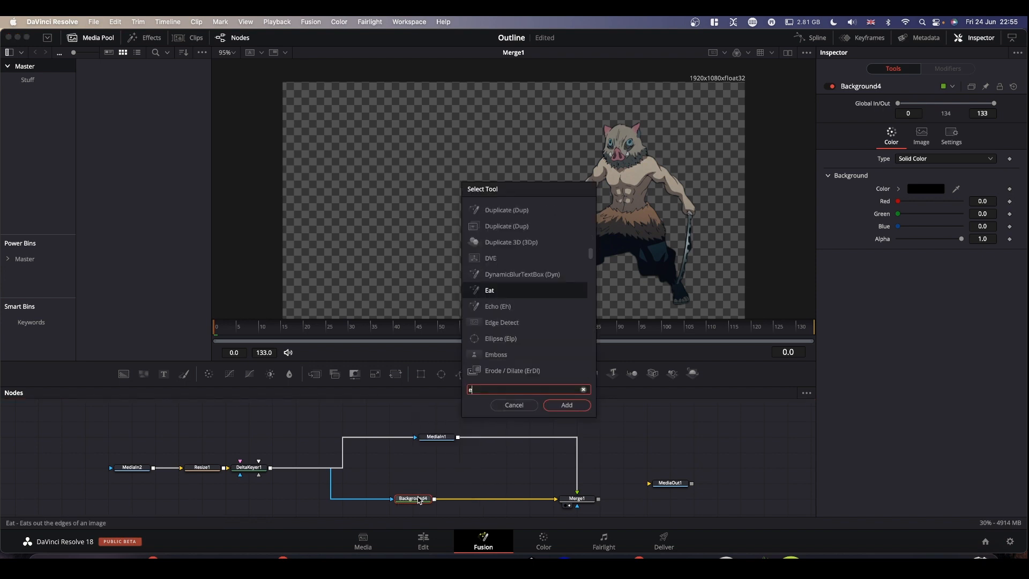
pyautogui.write('rode')
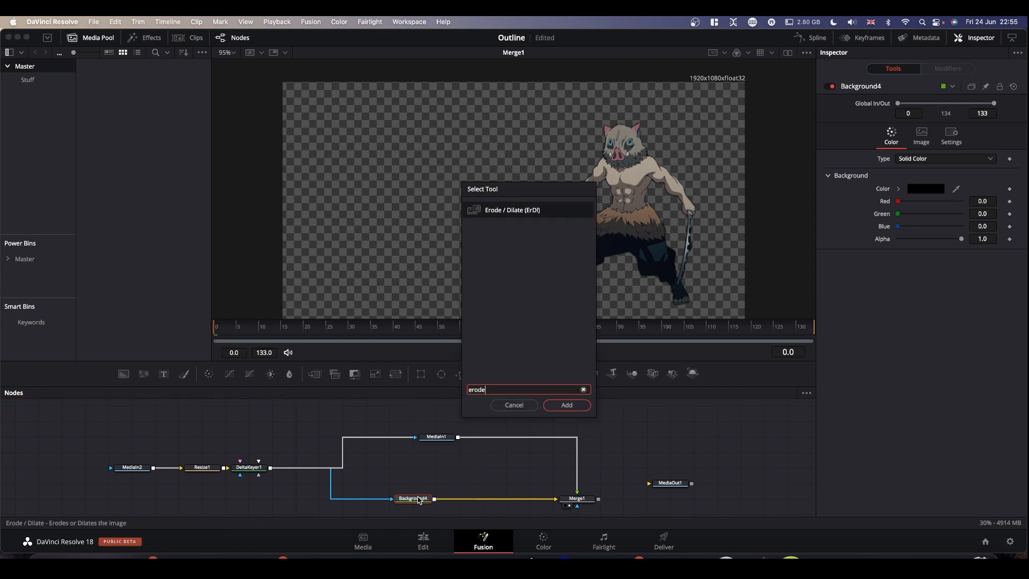
pyautogui.press('Return')
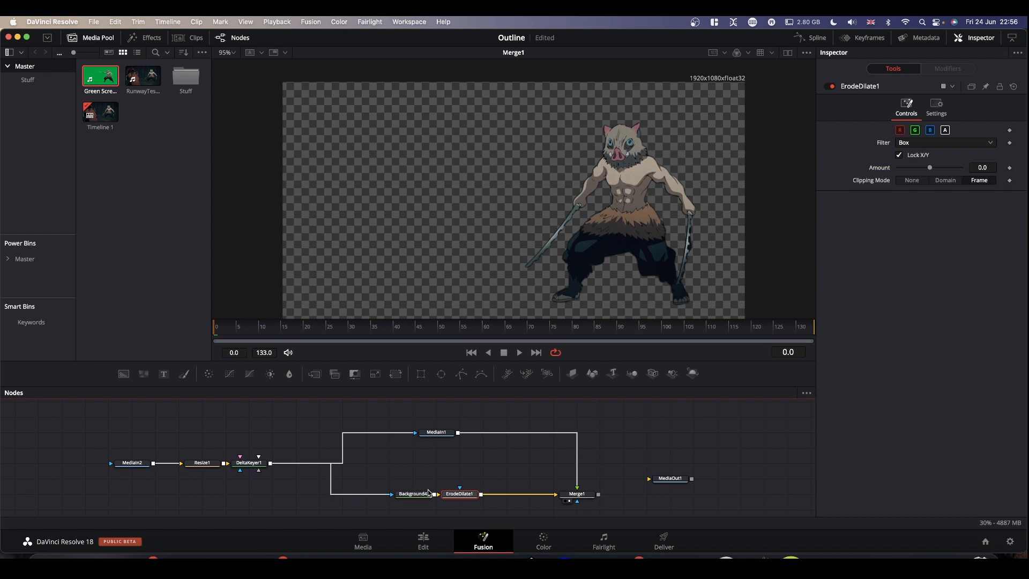
# View ErodeDilate1, try an amount of 0.01 to expand the silhouette, and reset it
pyautogui.press('1')
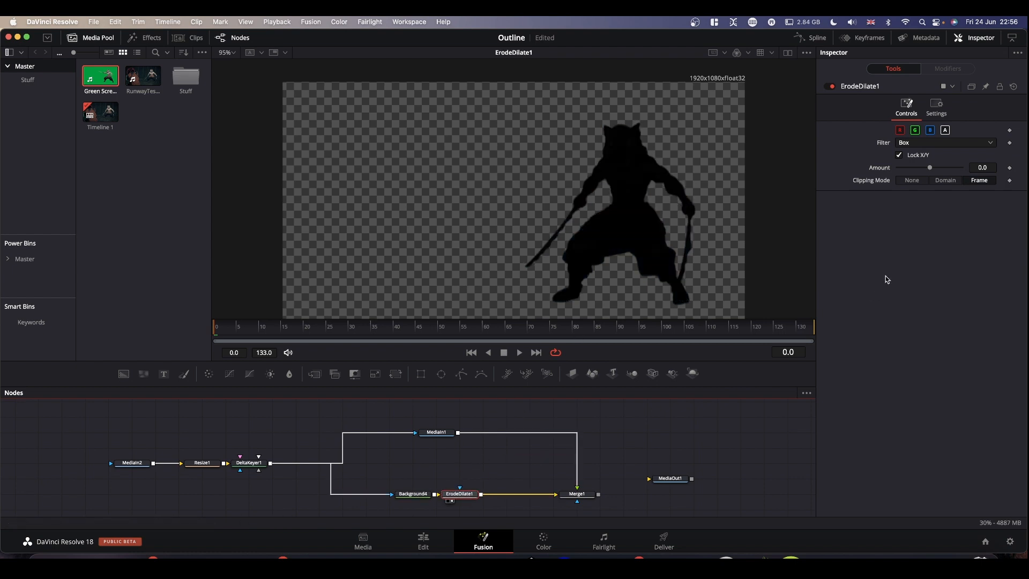
pyautogui.moveTo(931, 169); pyautogui.dragTo(1025, 167)
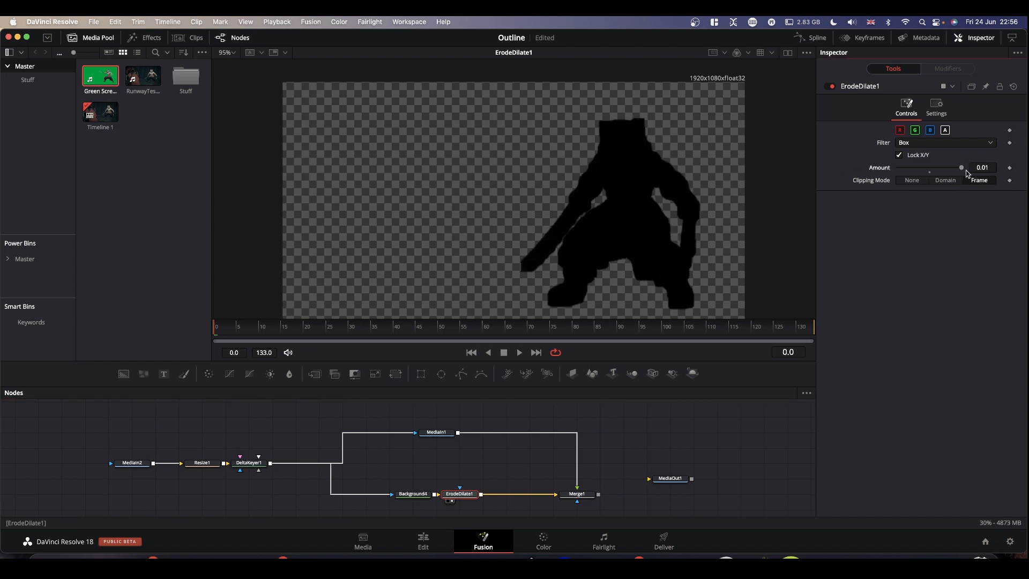
pyautogui.click(930, 171)
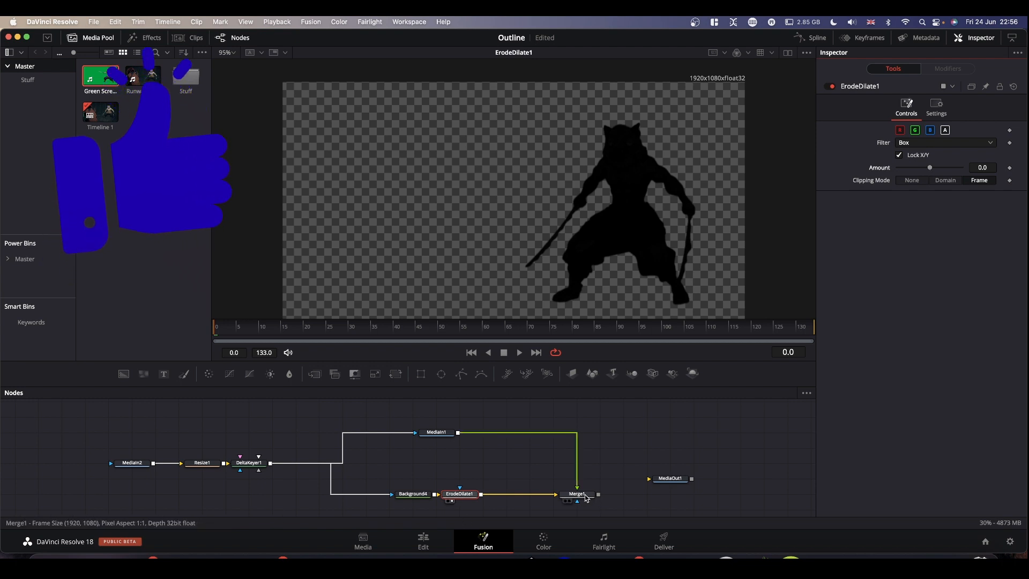
# With Merge1 viewed, set Background4's red to 1.0 and ErodeDilate1's amount to 0.0025 to form a red outline
pyautogui.moveTo(576, 494); pyautogui.dragTo(643, 188)
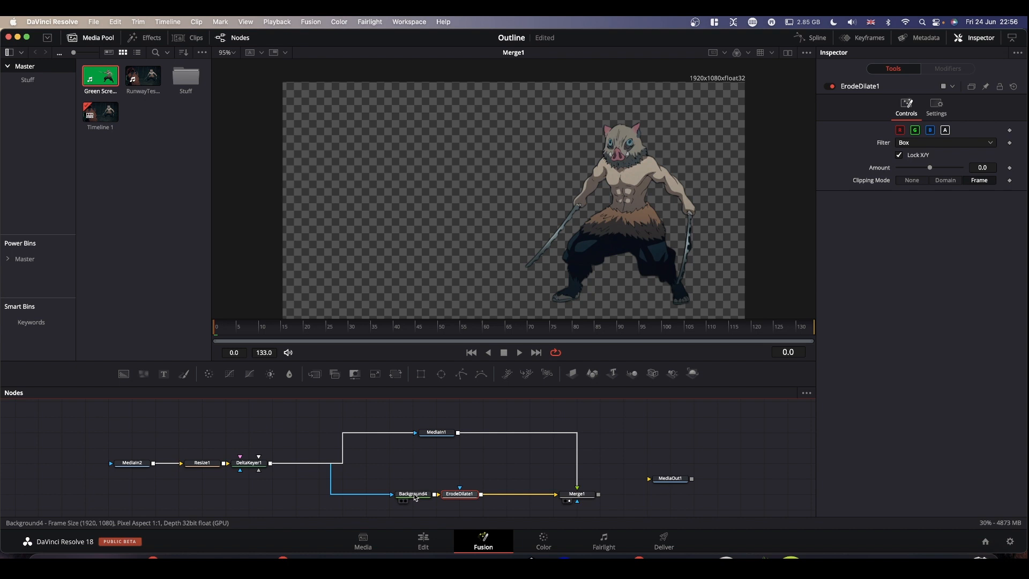
pyautogui.click(414, 495)
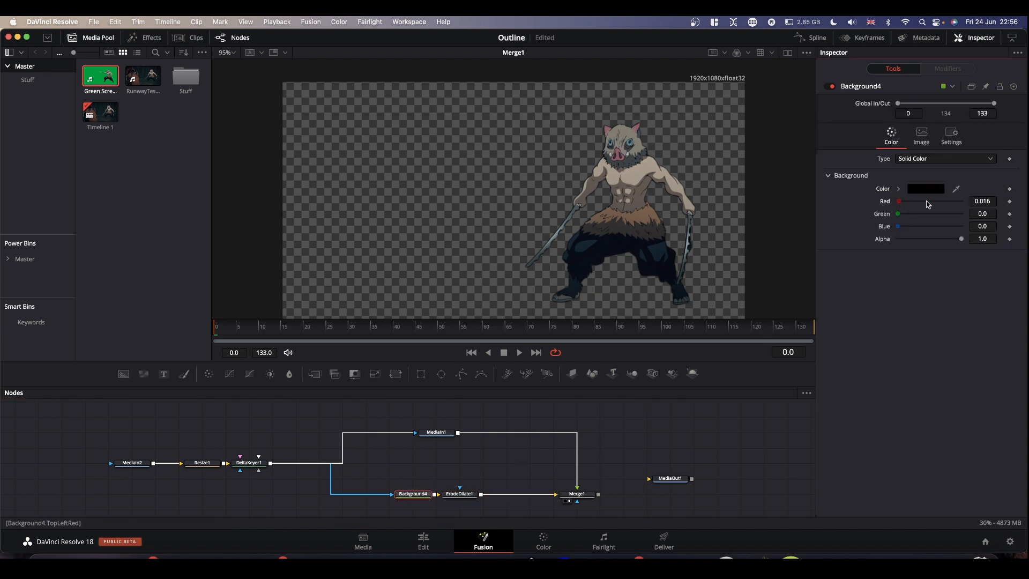
pyautogui.moveTo(928, 204); pyautogui.dragTo(964, 202)
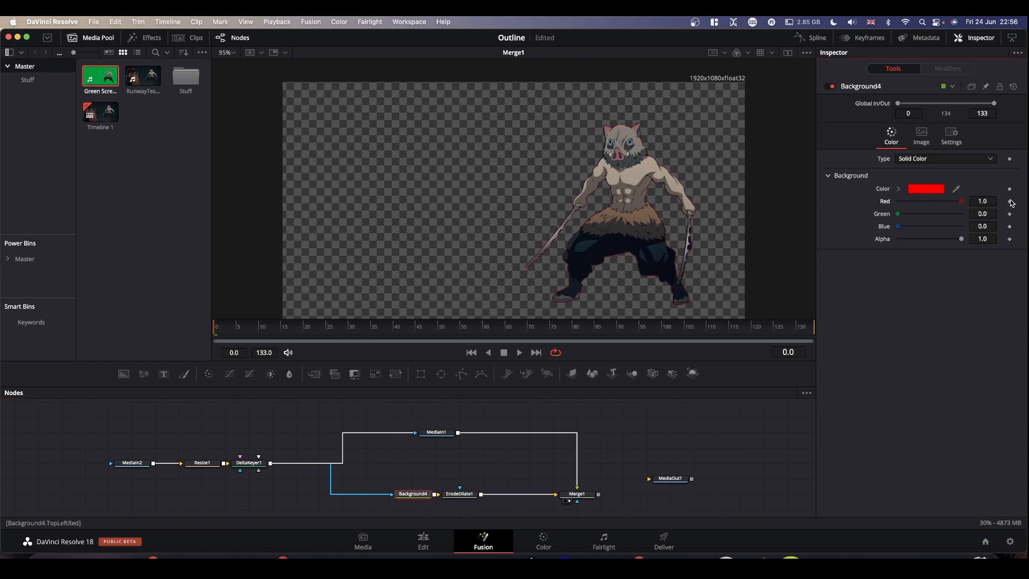
pyautogui.click(468, 498)
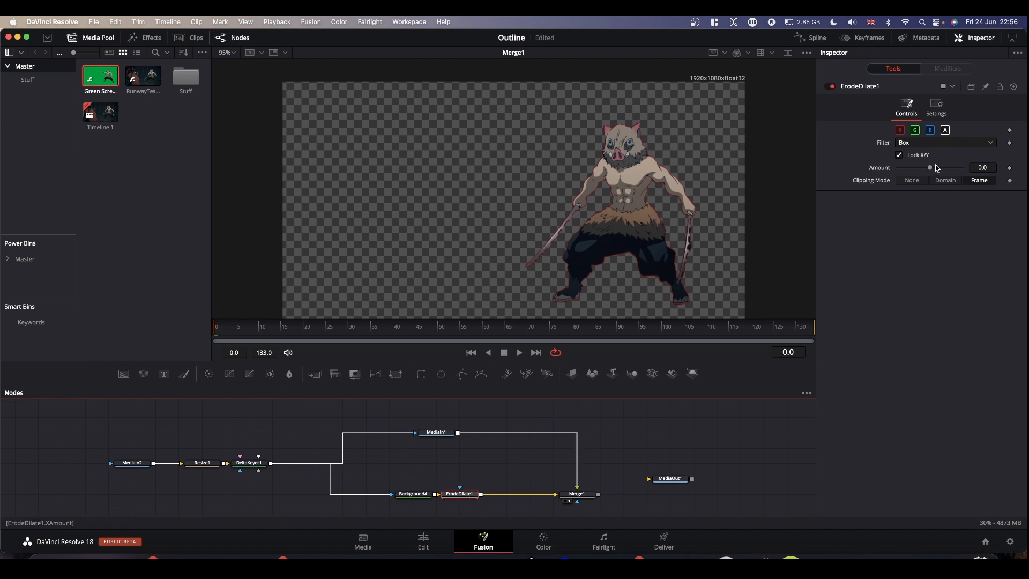
pyautogui.moveTo(931, 170); pyautogui.dragTo(938, 171)
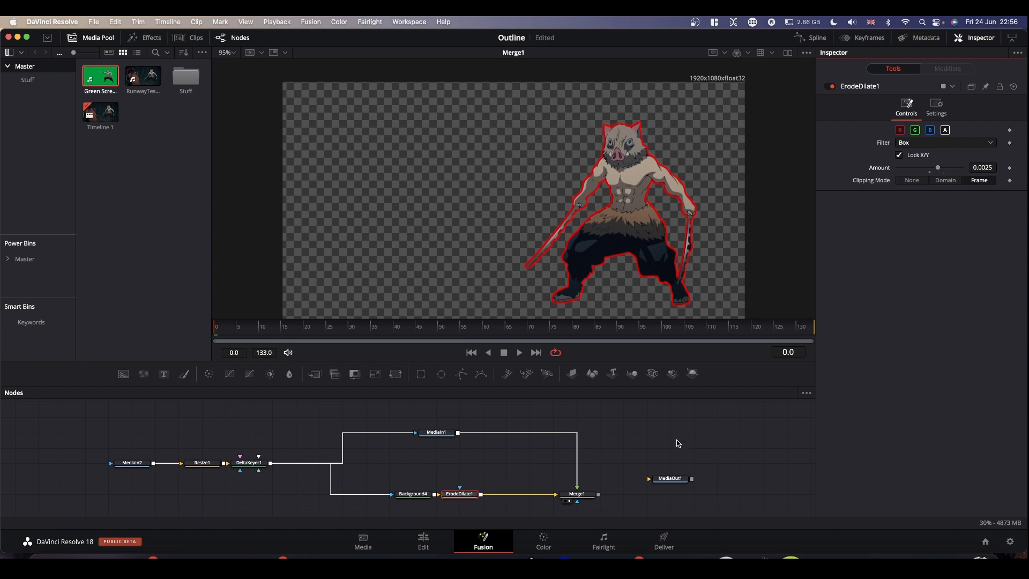
# Connect Merge1's output to MediaOut1 and check the outlined fighter over the original clip on the Edit page
pyautogui.click(583, 498)
pyautogui.moveTo(598, 494); pyautogui.dragTo(662, 480)
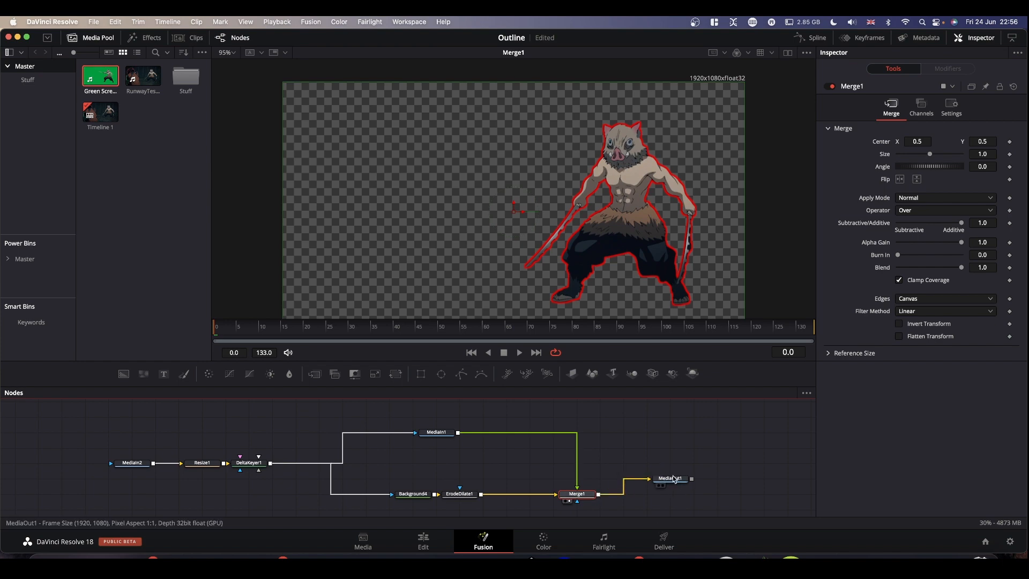
pyautogui.click(432, 543)
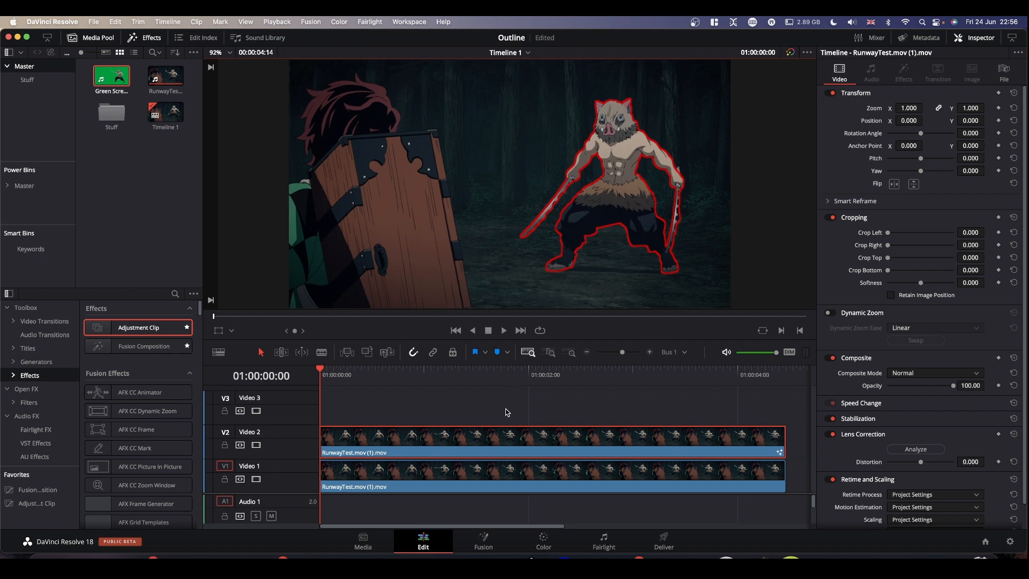
# In the Fusion composition, add a Glow node after ErodeDilate1 with glow 0.85 and glow size 20.5
pyautogui.click(485, 546)
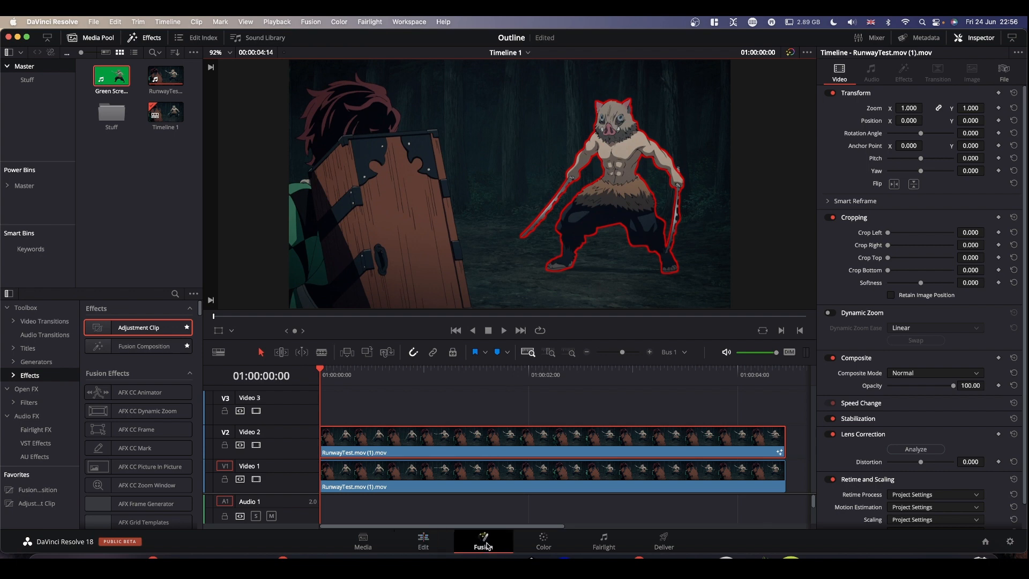
pyautogui.click(468, 495)
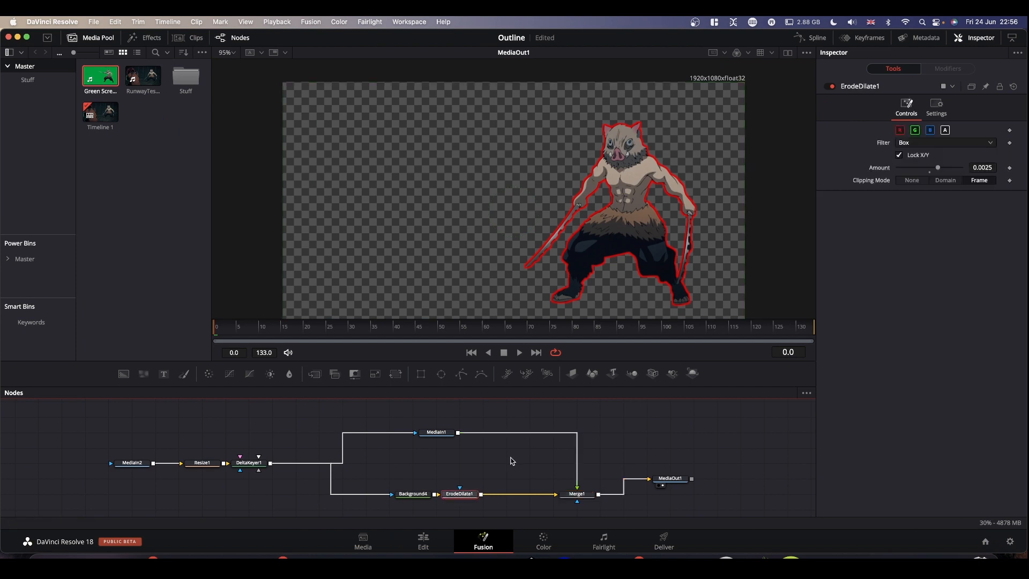
pyautogui.hotkey('shift', 'space')
pyautogui.write('glow')
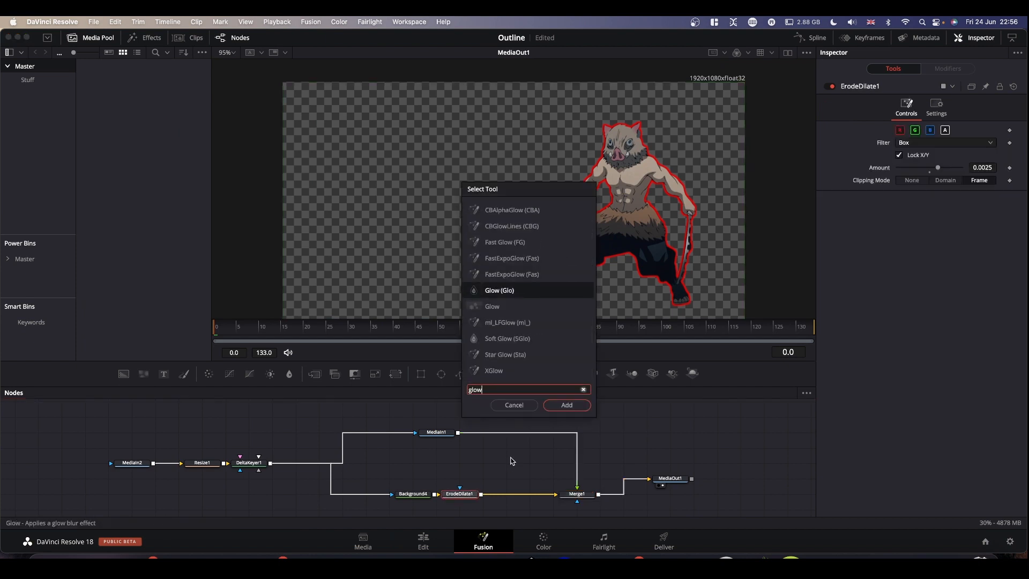
pyautogui.press('Return')
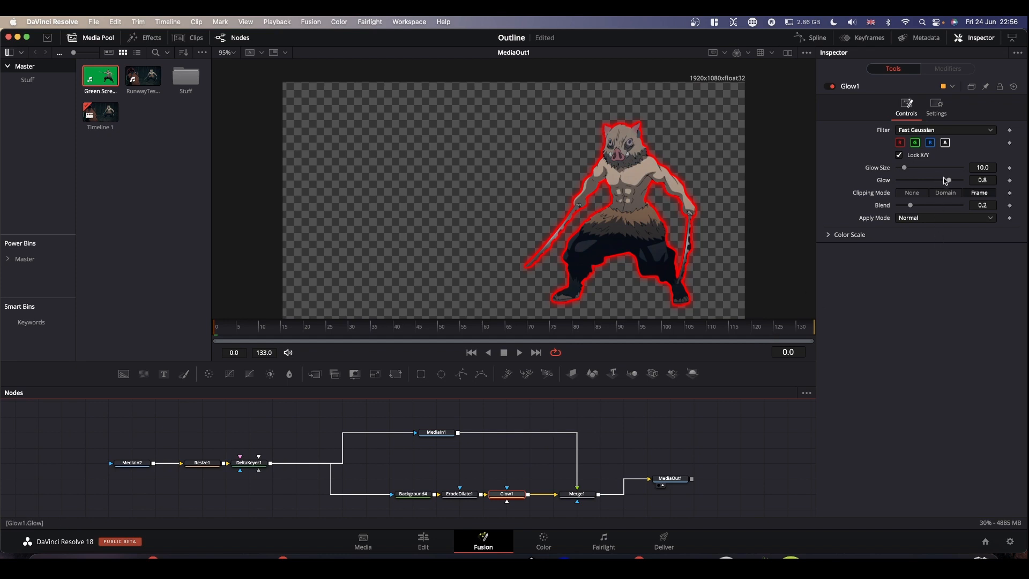
pyautogui.moveTo(949, 183); pyautogui.dragTo(915, 168)
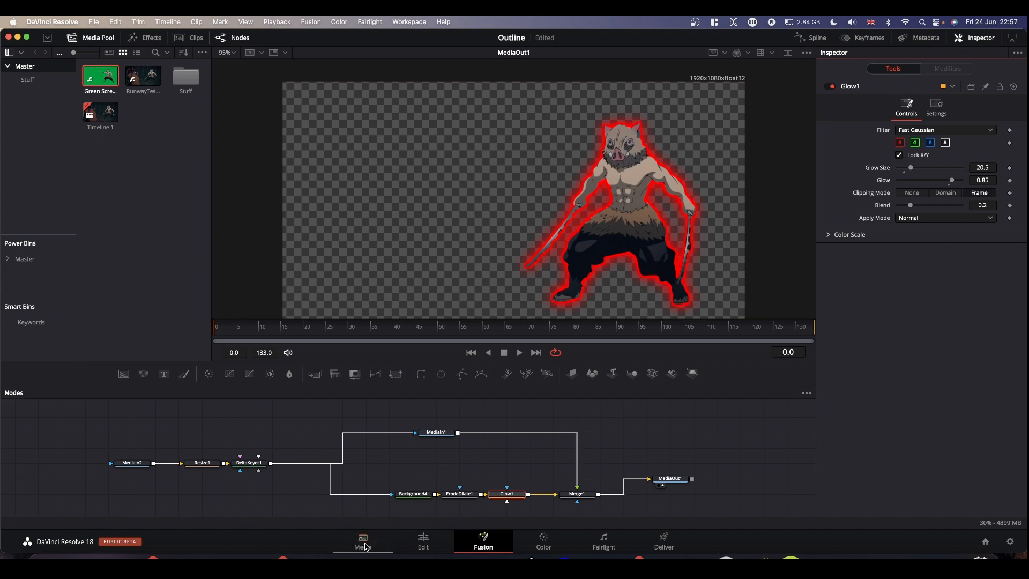
# Check the glowing outline against the full clip on the Edit page and save the project
pyautogui.click(411, 547)
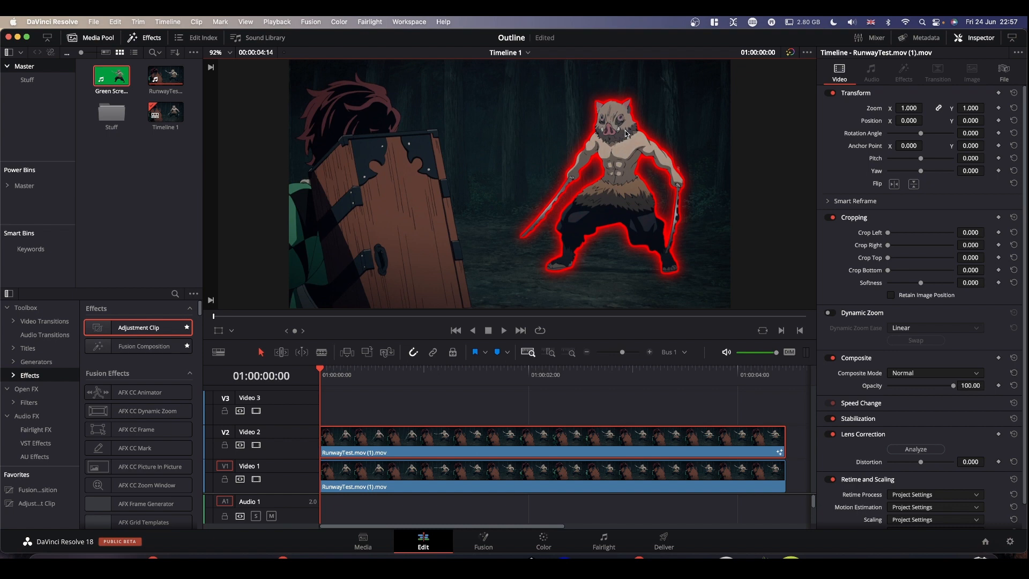
pyautogui.click(481, 545)
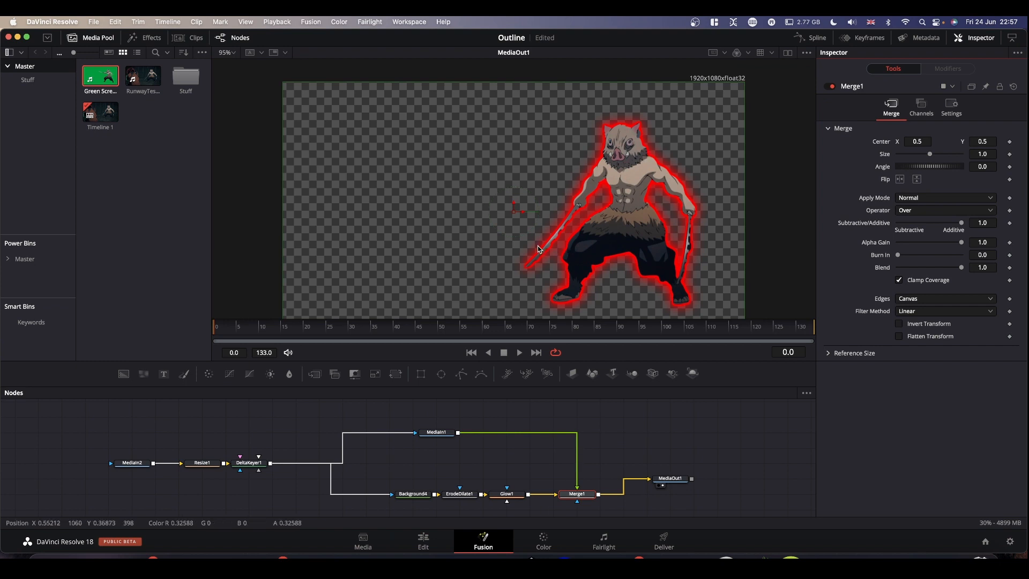
pyautogui.press('super+s')
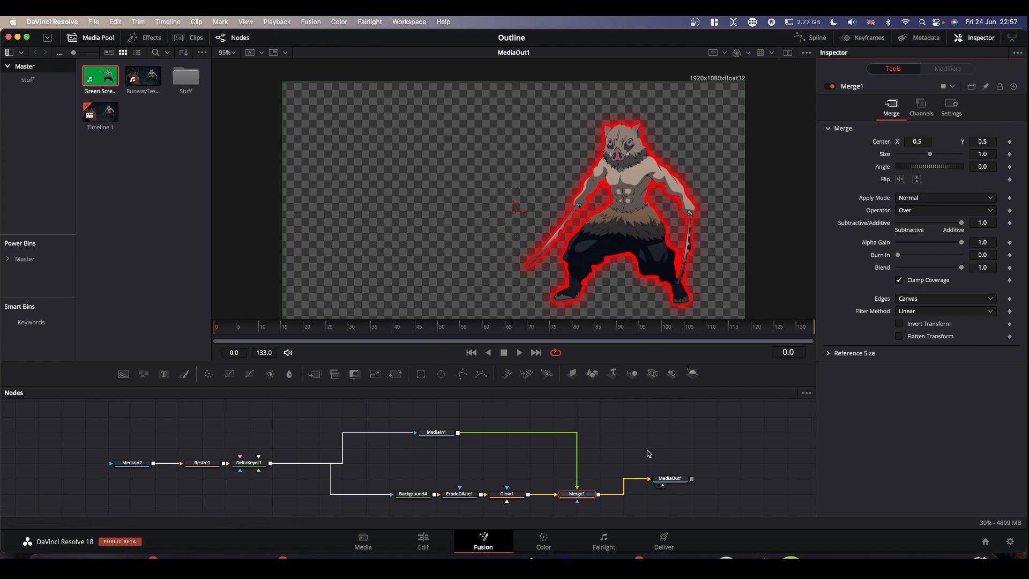
pyautogui.click(423, 544)
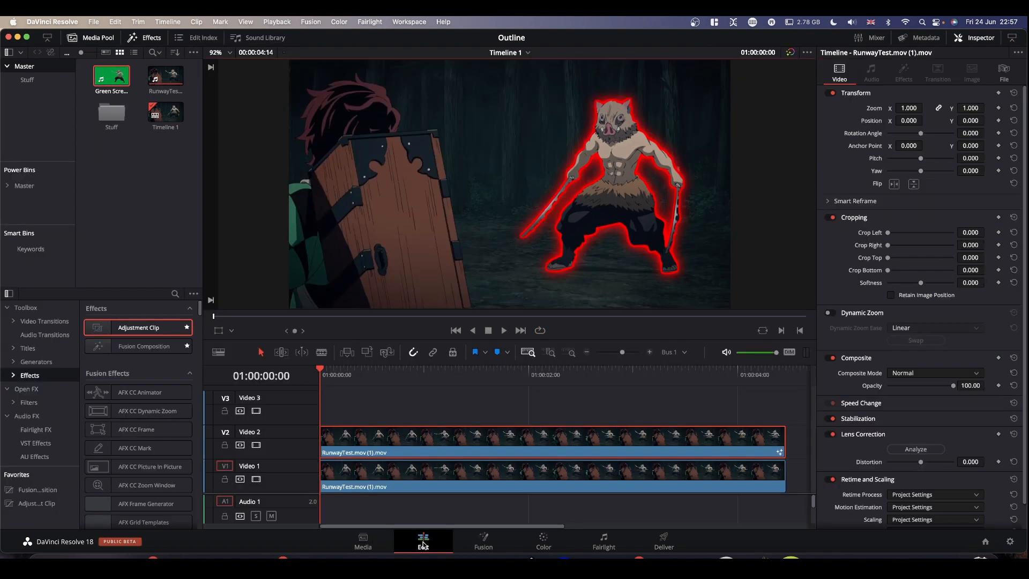